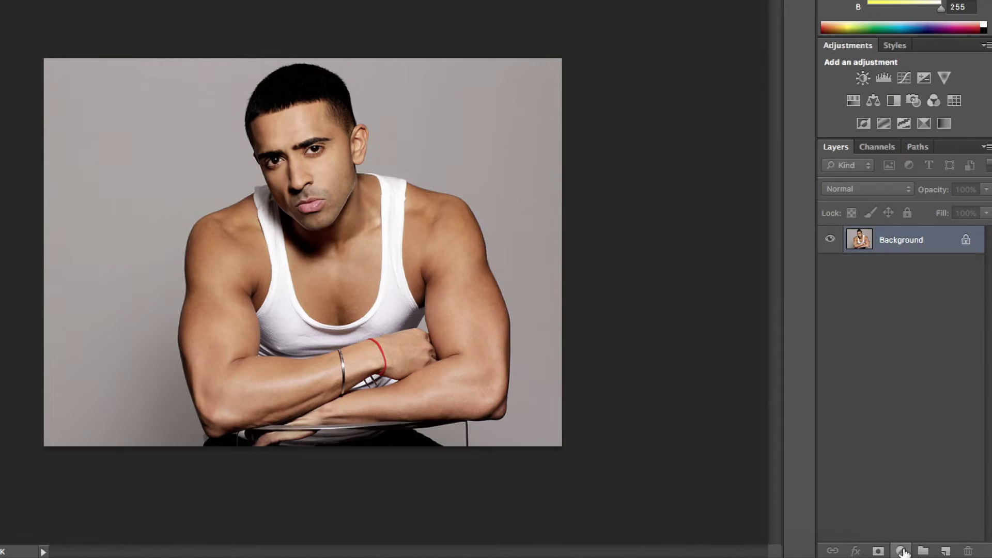
Open the new fill or adjustment layer menu at the bottom of the Layers panel over the portrait photo
{"action": "left_click", "coordinate": [901, 550]}
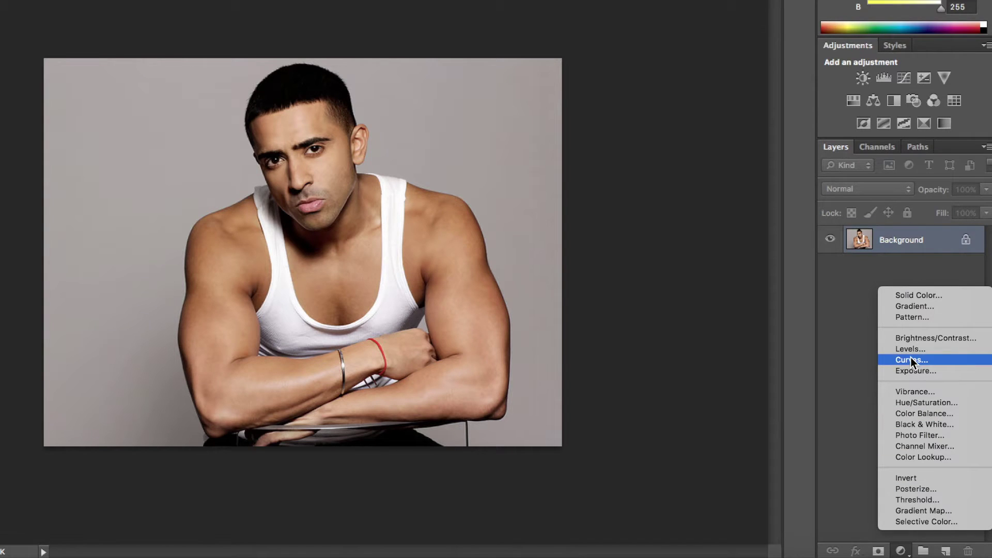
Add a tan e4ad7b Solid Color fill layer and fill its mask black to hide it
{"action": "left_click", "coordinate": [915, 298]}
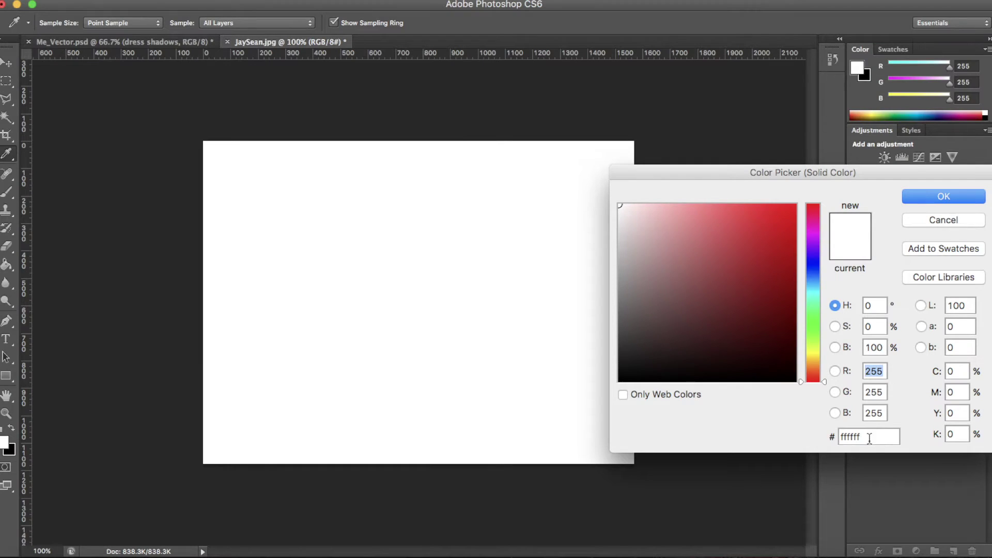
{"action": "left_click", "coordinate": [869, 438]}
{"action": "type", "text": "e4a"}
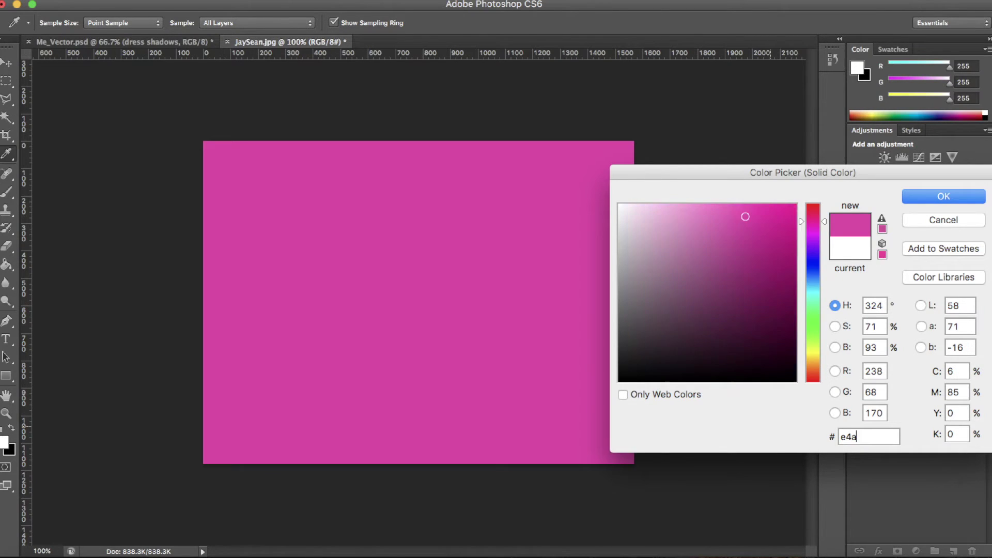
{"action": "type", "text": "d7b"}
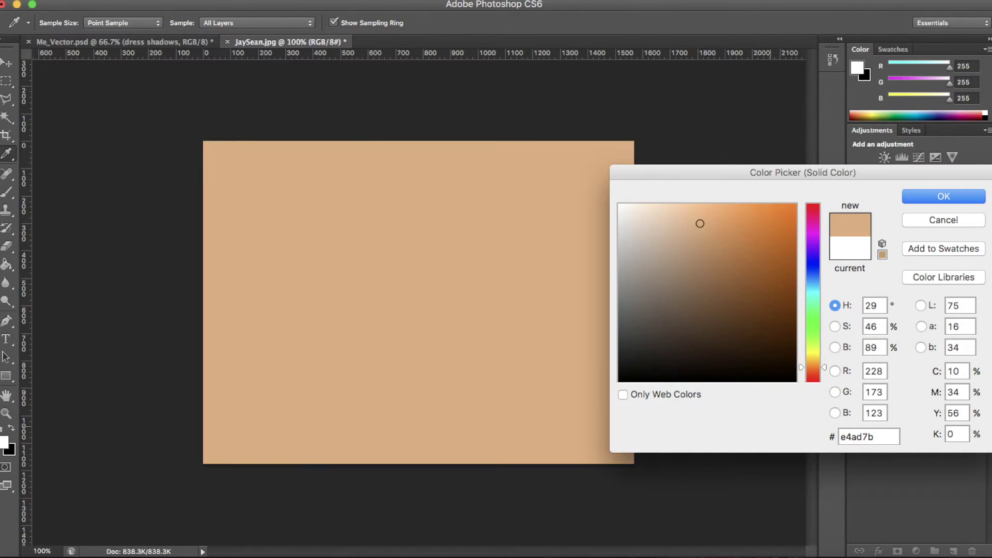
{"action": "key", "text": "Return"}
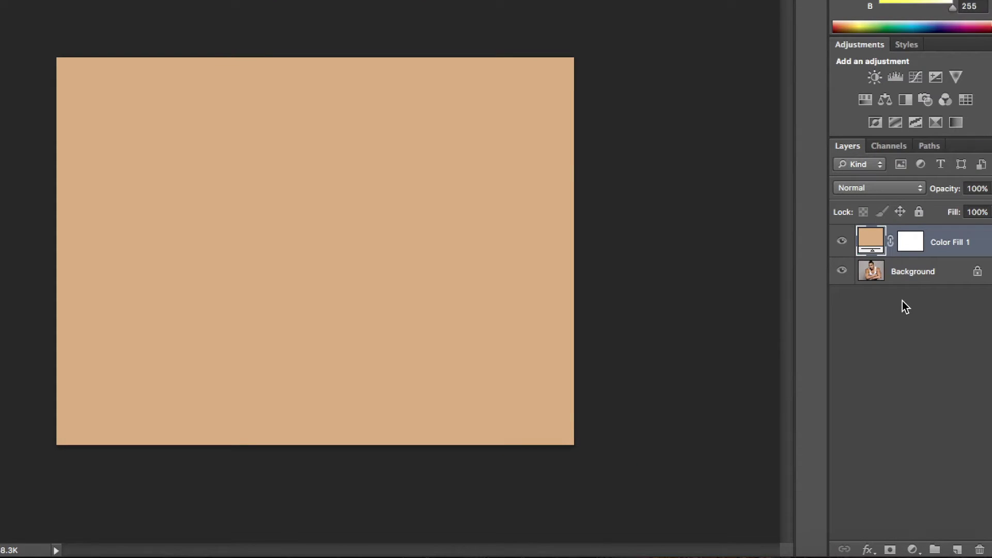
{"action": "left_click", "coordinate": [914, 247]}
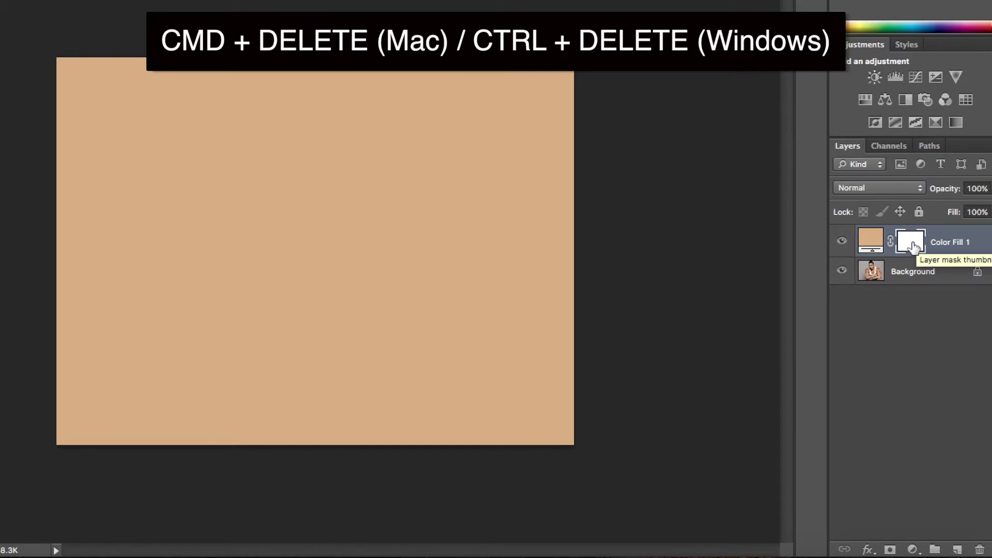
{"action": "key", "text": "super+BackSpace"}
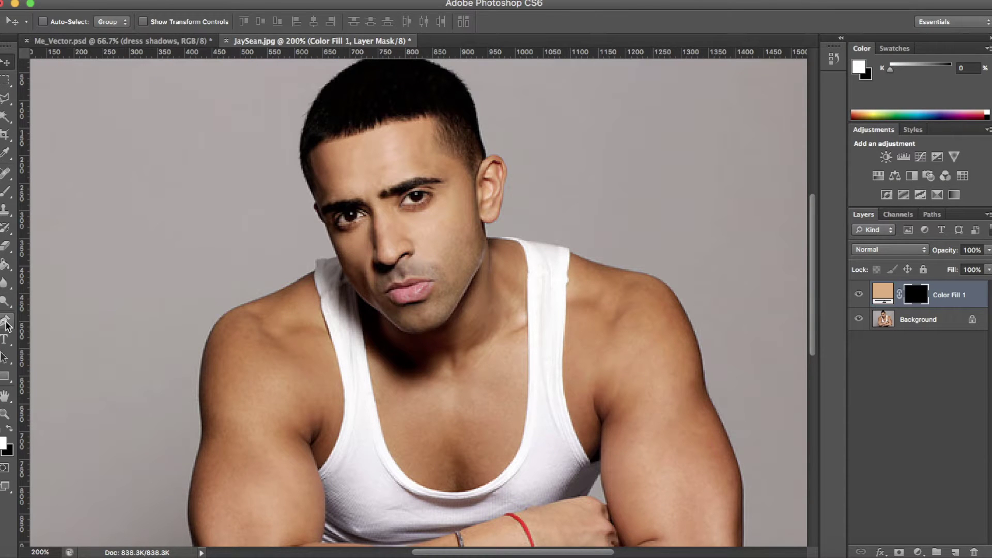
Trace the face with the Pen tool from the hairline down the temple, jawline and chin
{"action": "left_click", "coordinate": [7, 322]}
{"action": "left_click", "coordinate": [310, 154]}
{"action": "left_click", "coordinate": [313, 167]}
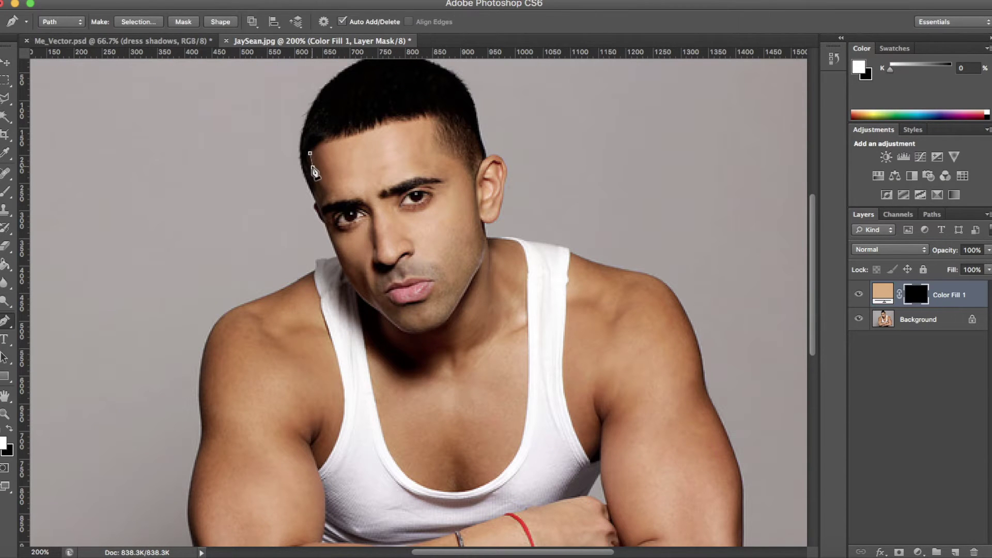
{"action": "left_click", "coordinate": [317, 197]}
{"action": "key", "text": "super+equal"}
{"action": "left_click", "coordinate": [301, 277]}
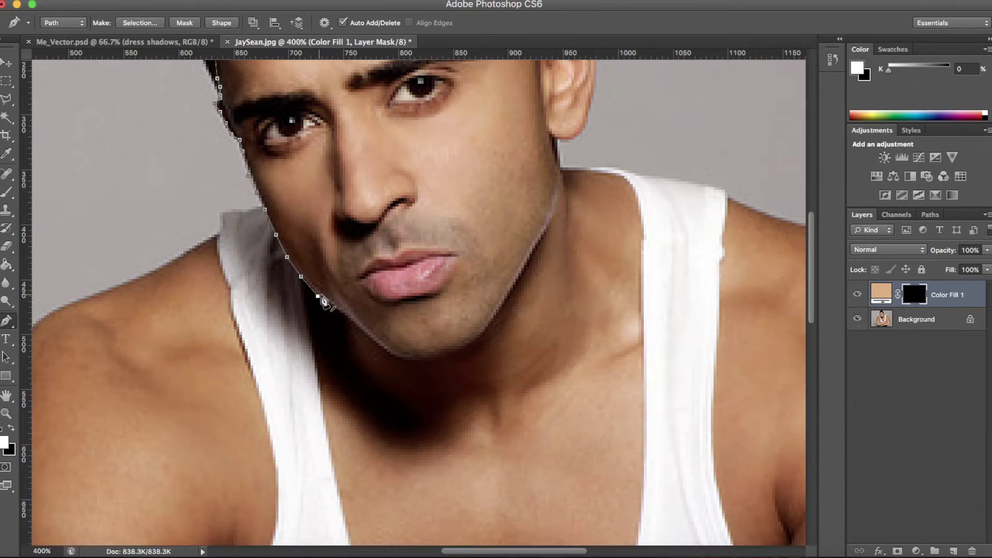
{"action": "left_click", "coordinate": [345, 315]}
{"action": "left_click", "coordinate": [371, 338]}
{"action": "left_click", "coordinate": [407, 357]}
{"action": "left_click", "coordinate": [452, 349]}
{"action": "left_click", "coordinate": [467, 342]}
{"action": "left_click", "coordinate": [502, 299]}
{"action": "left_click", "coordinate": [538, 243]}
{"action": "left_click", "coordinate": [561, 168]}
{"action": "left_click", "coordinate": [579, 136]}
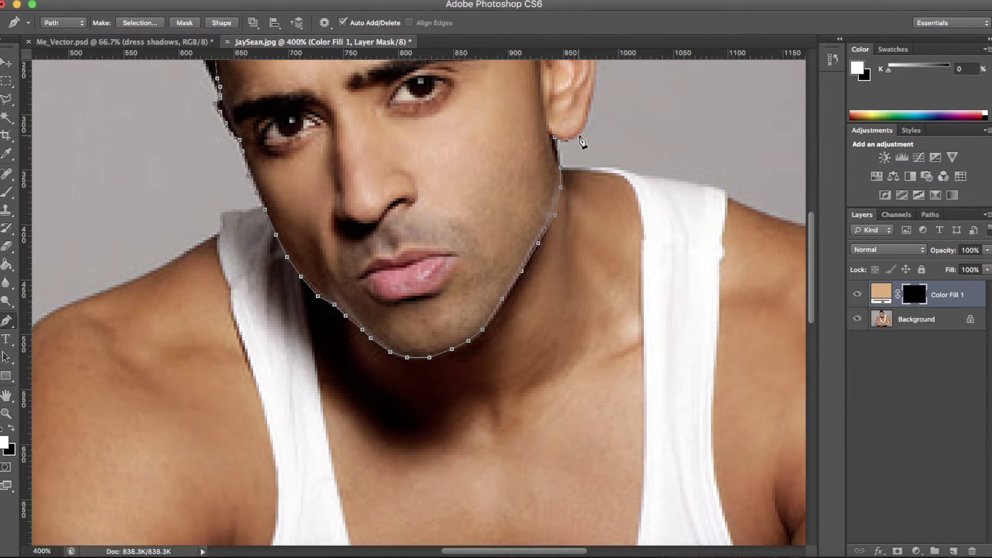
Continue the path around the ear and along the hairline, close it and convert it to a selection
{"action": "scroll", "coordinate": [584, 145], "scroll_direction": "up", "scroll_amount": 5}
{"action": "left_click", "coordinate": [596, 200]}
{"action": "left_click", "coordinate": [601, 158]}
{"action": "left_click", "coordinate": [581, 126]}
{"action": "left_click", "coordinate": [556, 134]}
{"action": "left_click", "coordinate": [541, 168]}
{"action": "left_click", "coordinate": [519, 144]}
{"action": "left_click", "coordinate": [485, 128]}
{"action": "scroll", "coordinate": [496, 155], "scroll_direction": "up", "scroll_amount": 2}
{"action": "left_click", "coordinate": [435, 105]}
{"action": "left_click", "coordinate": [306, 133]}
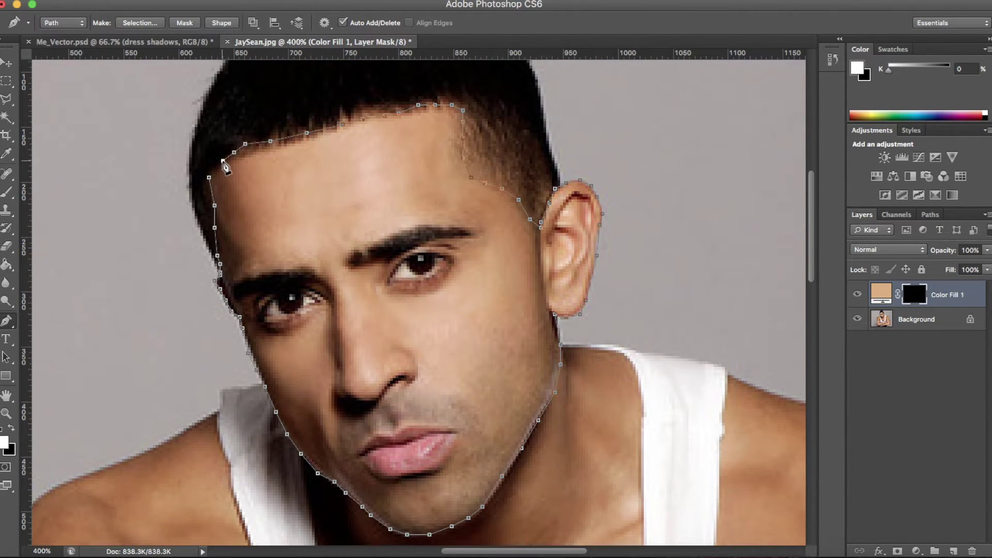
{"action": "left_click", "coordinate": [222, 160]}
{"action": "left_click", "coordinate": [210, 181]}
{"action": "key", "text": "super+Return"}
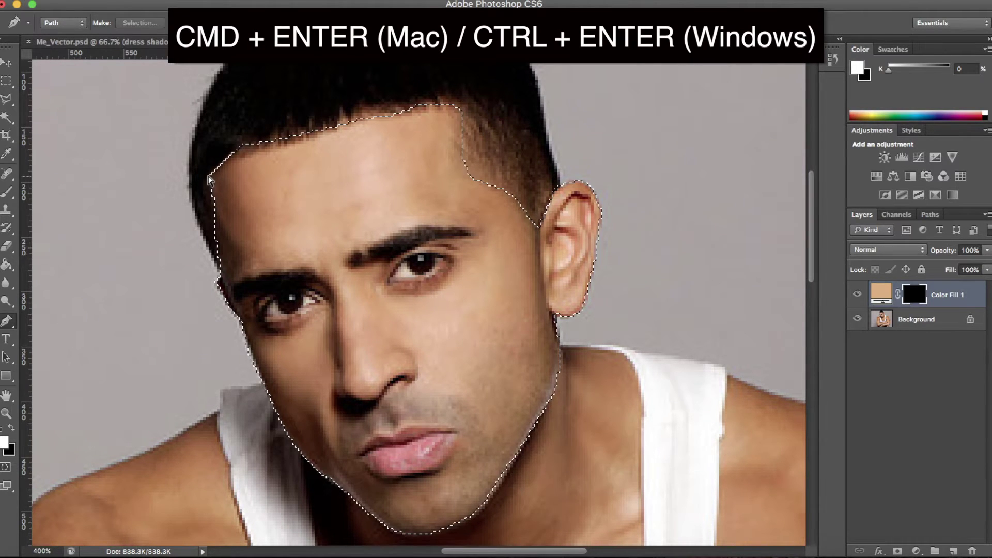
Fill the face selection with white in the Color Fill 1 mask, then deselect and zoom out
{"action": "key", "text": "alt+Delete"}
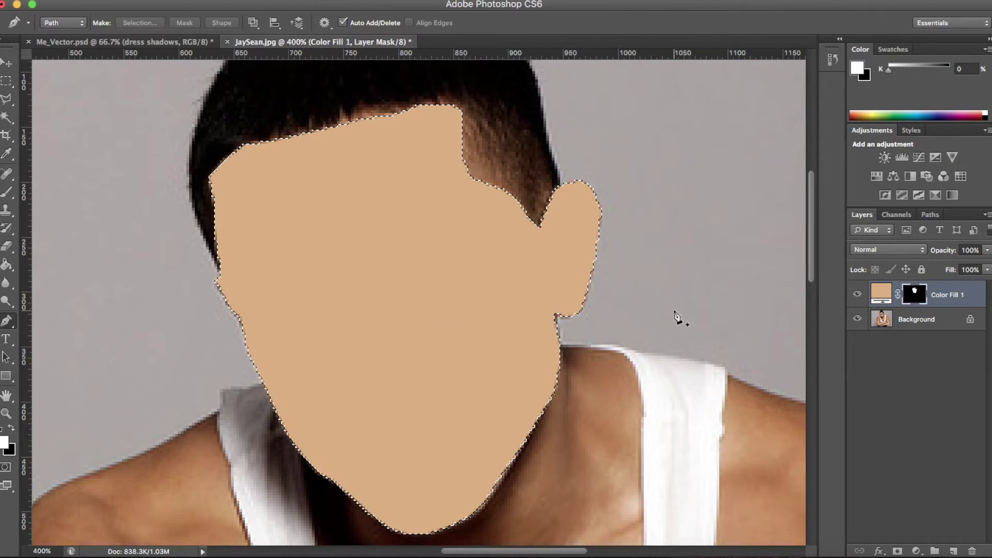
{"action": "key", "text": "cmd+d"}
{"action": "key", "text": "cmd+1"}
Toggle Color Fill 1's visibility to compare with the photo, then edit its colour
{"action": "left_click", "coordinate": [852, 296]}
{"action": "left_click", "coordinate": [852, 296]}
{"action": "left_click", "coordinate": [856, 295]}
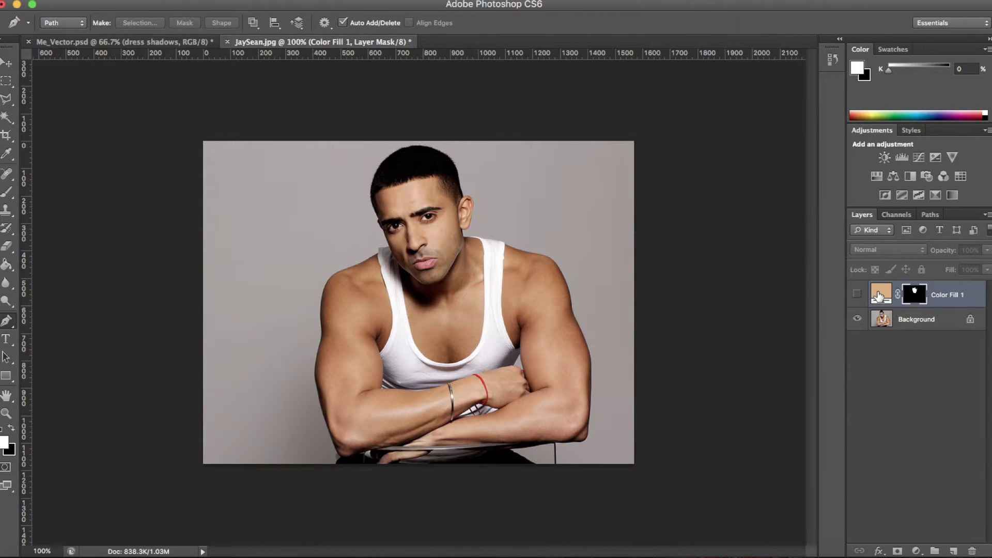
{"action": "double_click", "coordinate": [883, 294]}
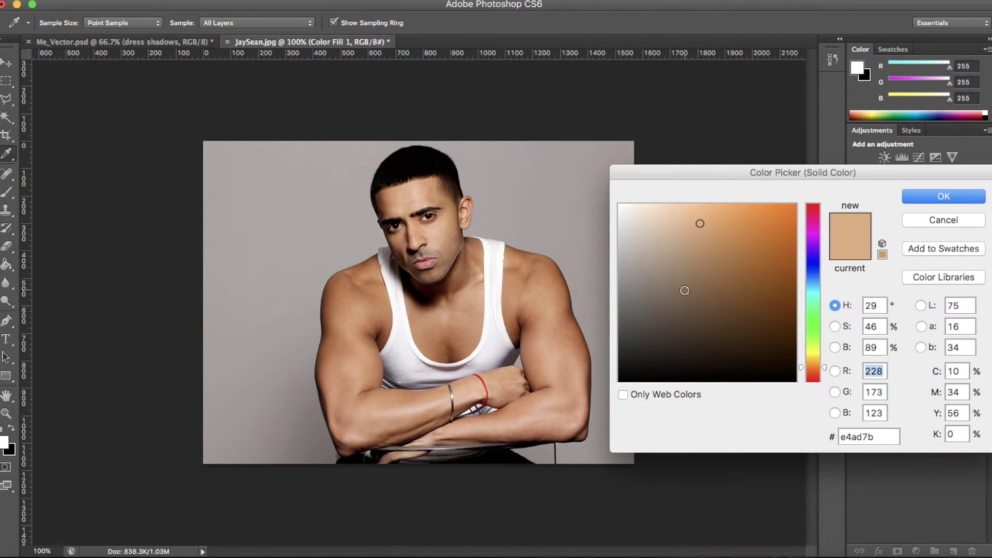
Sample several skin tones and set the face fill to the cheek colour e0af87
{"action": "left_click", "coordinate": [440, 235]}
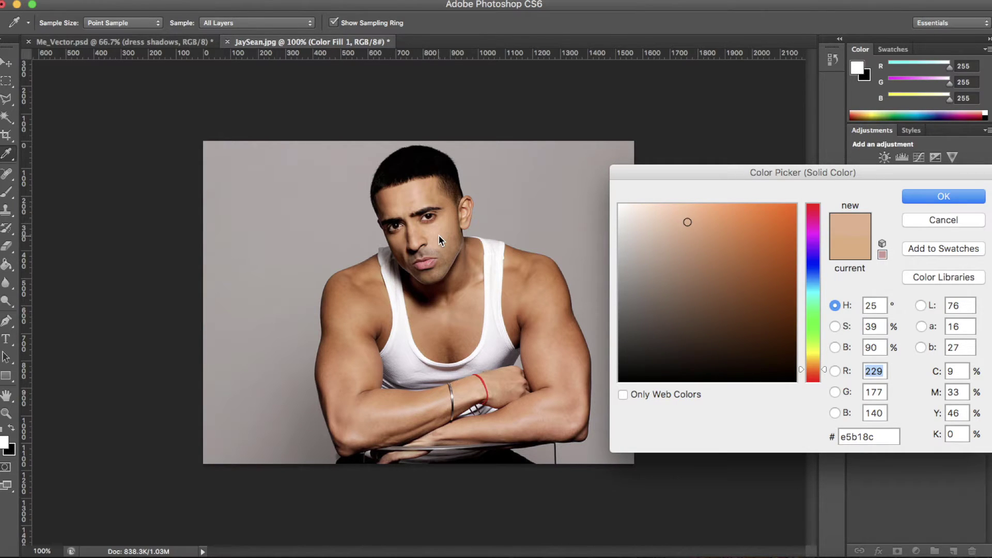
{"action": "left_click", "coordinate": [471, 341]}
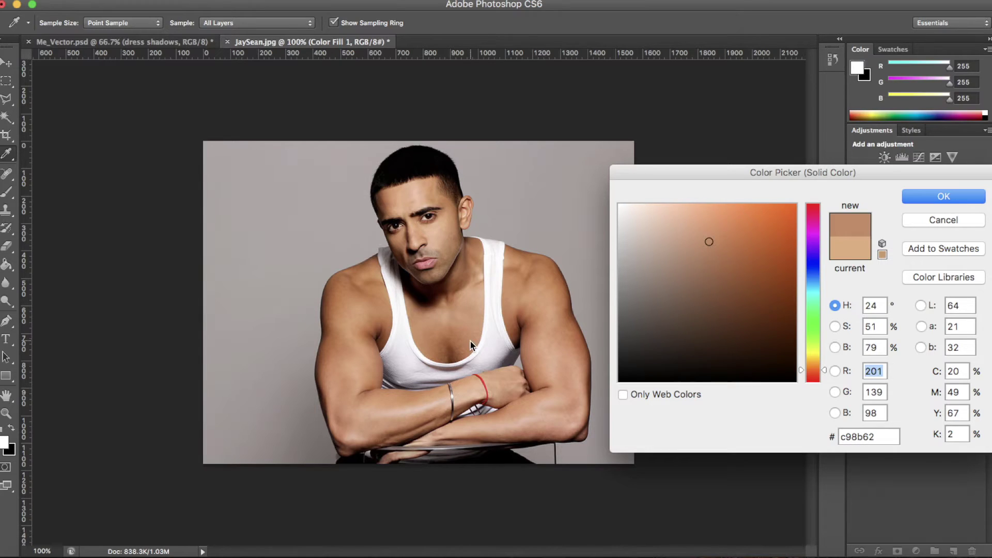
{"action": "left_click", "coordinate": [495, 366]}
{"action": "left_click", "coordinate": [495, 196]}
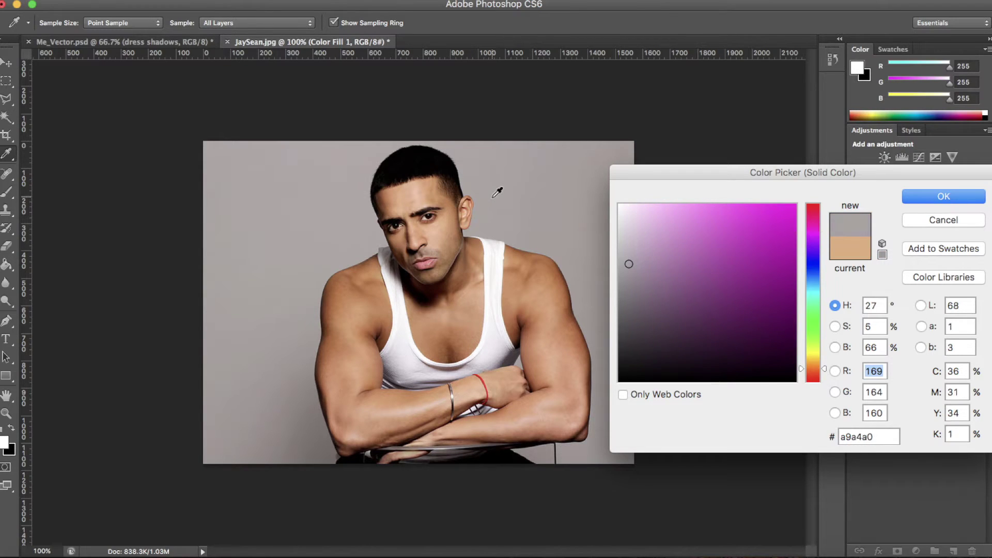
{"action": "left_click", "coordinate": [468, 279]}
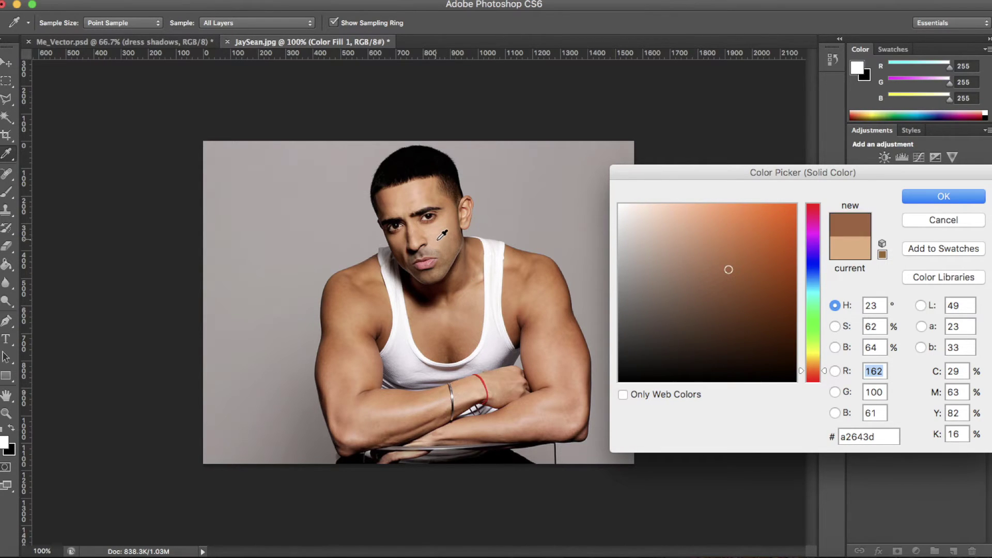
{"action": "left_click", "coordinate": [439, 239]}
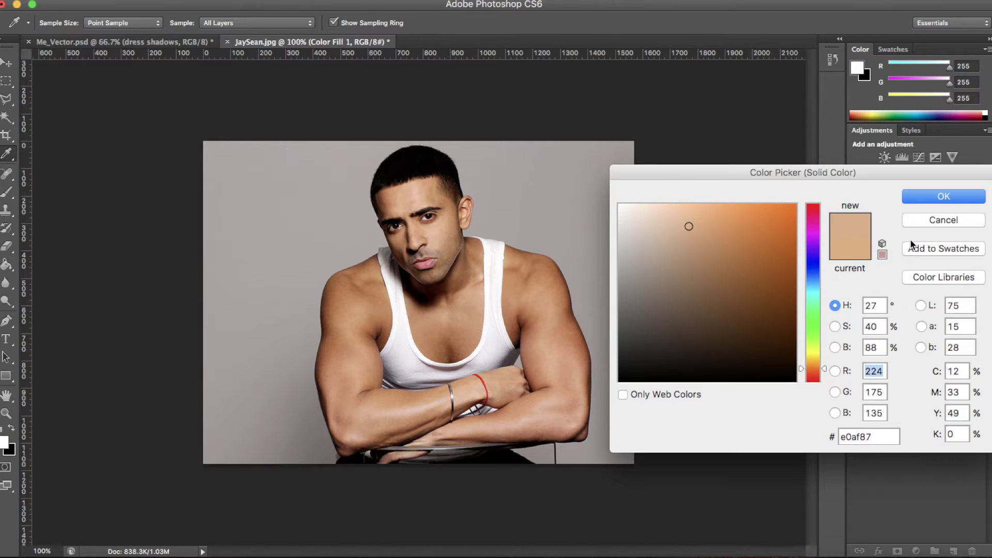
{"action": "left_click", "coordinate": [930, 199]}
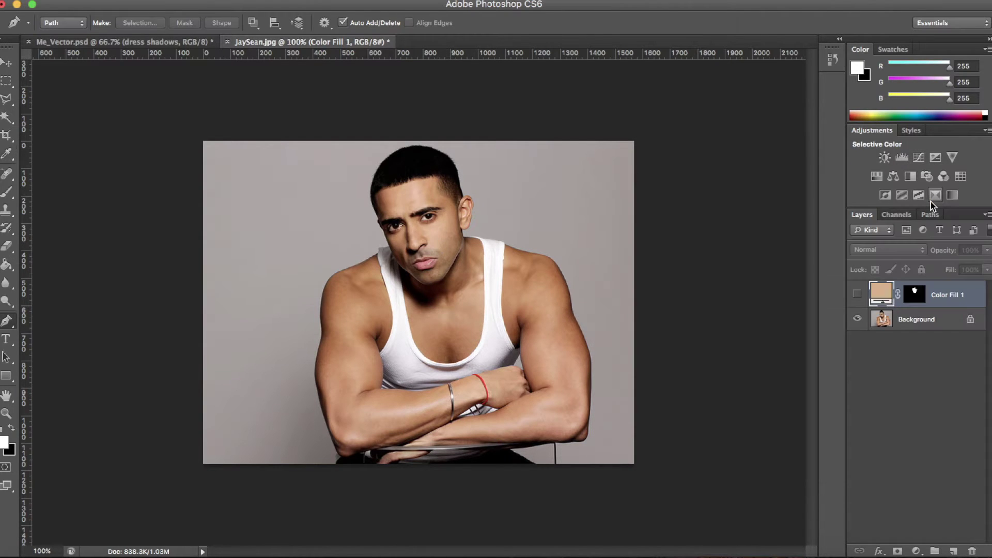
Add a black 000000 Solid Color fill layer and fill its mask black to reveal the photo
{"action": "left_click", "coordinate": [917, 551]}
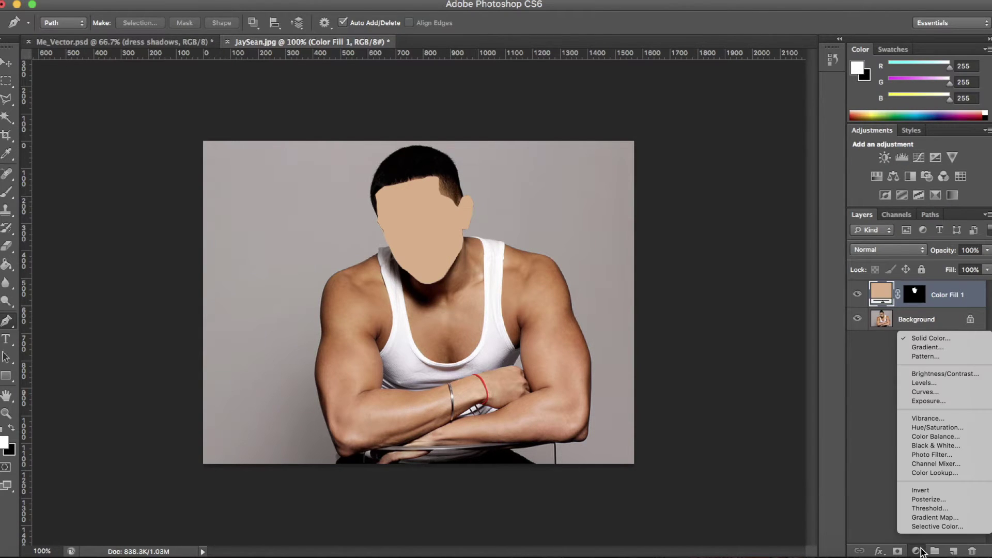
{"action": "left_click", "coordinate": [928, 337]}
{"action": "left_click", "coordinate": [866, 436]}
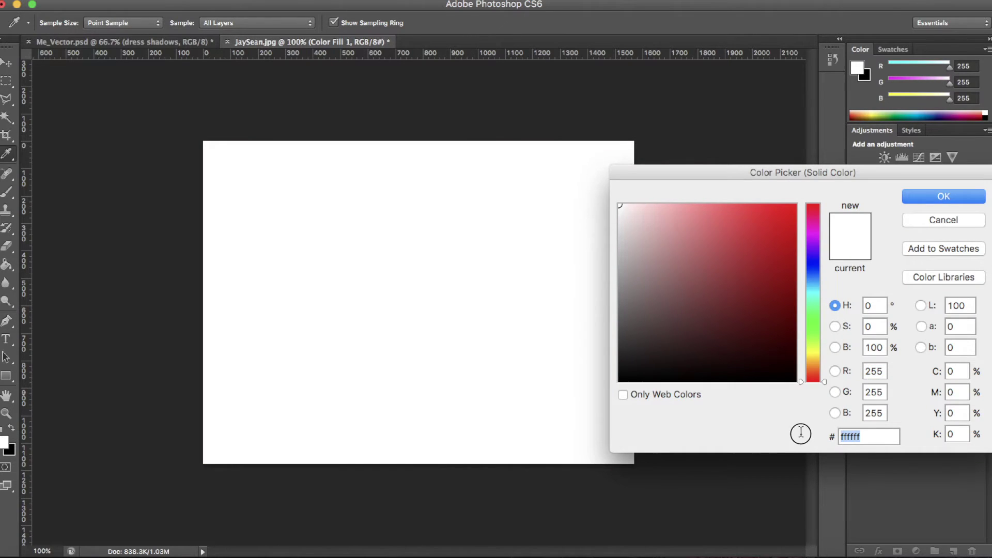
{"action": "type", "text": "000000"}
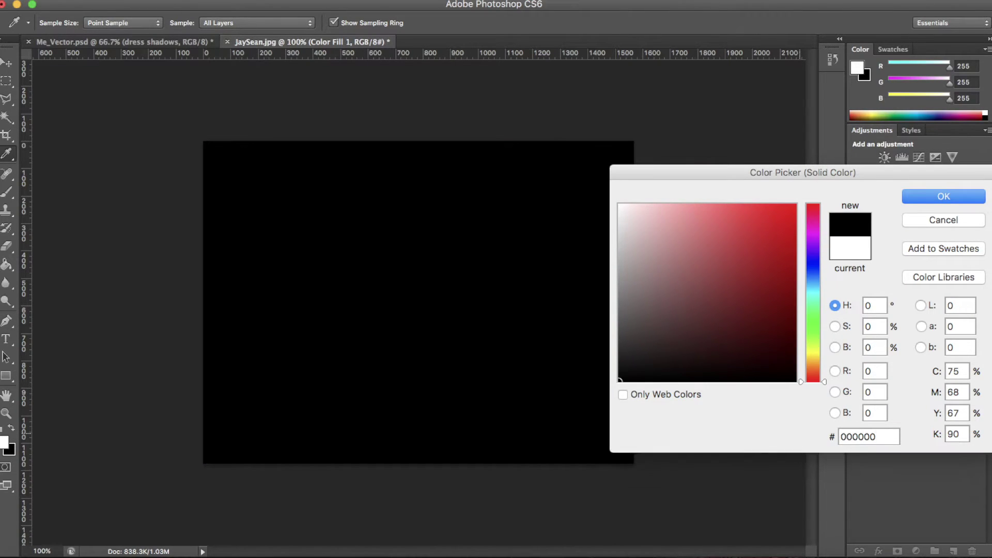
{"action": "key", "text": "Return"}
{"action": "key", "text": "p"}
{"action": "left_click", "coordinate": [914, 294]}
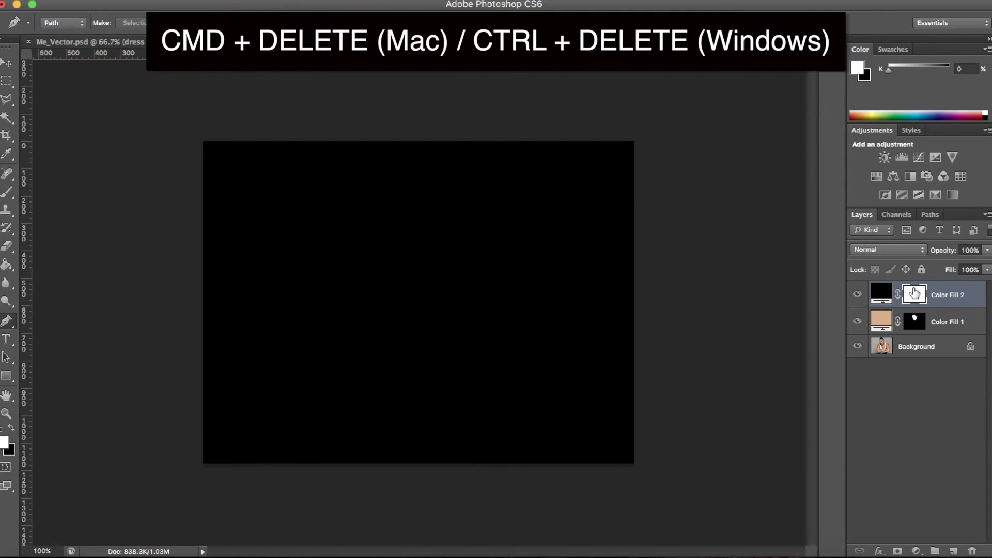
{"action": "key", "text": "super+BackSpace"}
Rename the skin fill layer 'Face' and the black fill layer 'Hair'
{"action": "double_click", "coordinate": [946, 321]}
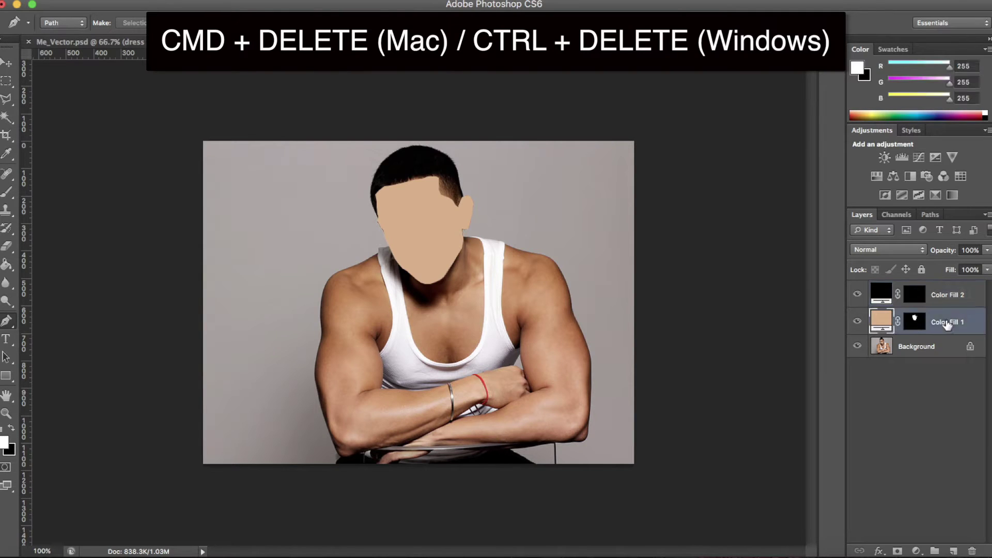
{"action": "type", "text": "Face"}
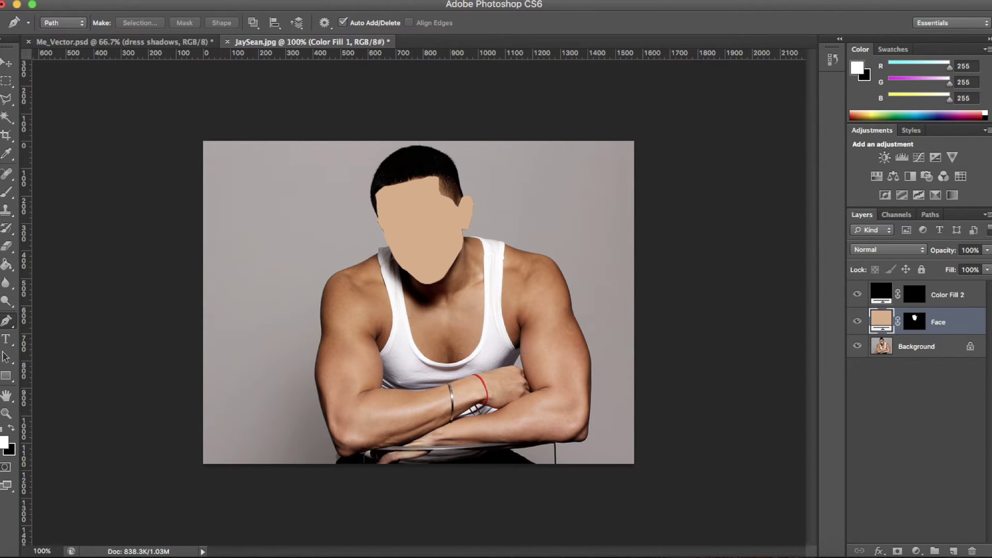
{"action": "key", "text": "Return"}
{"action": "double_click", "coordinate": [947, 294]}
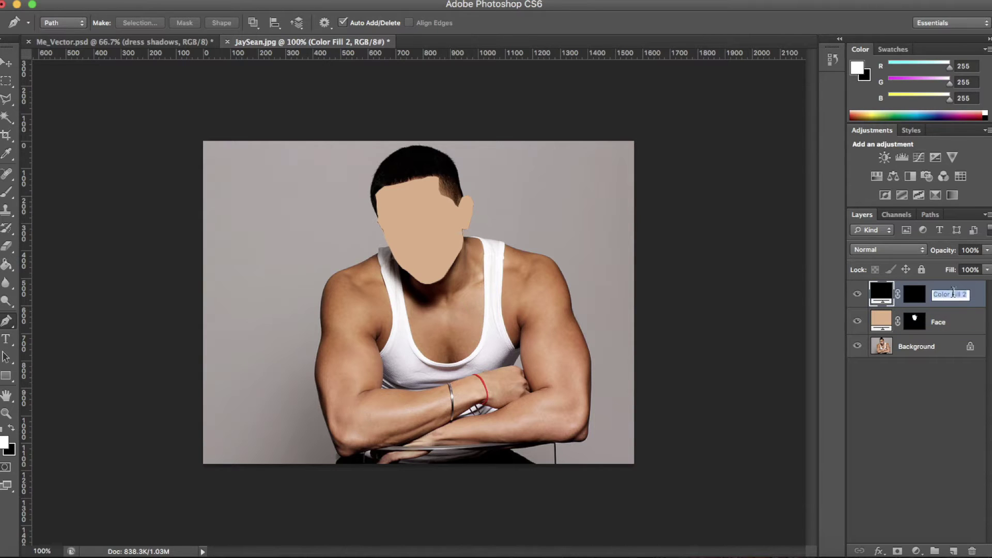
{"action": "type", "text": "Hair"}
{"action": "key", "text": "Return"}
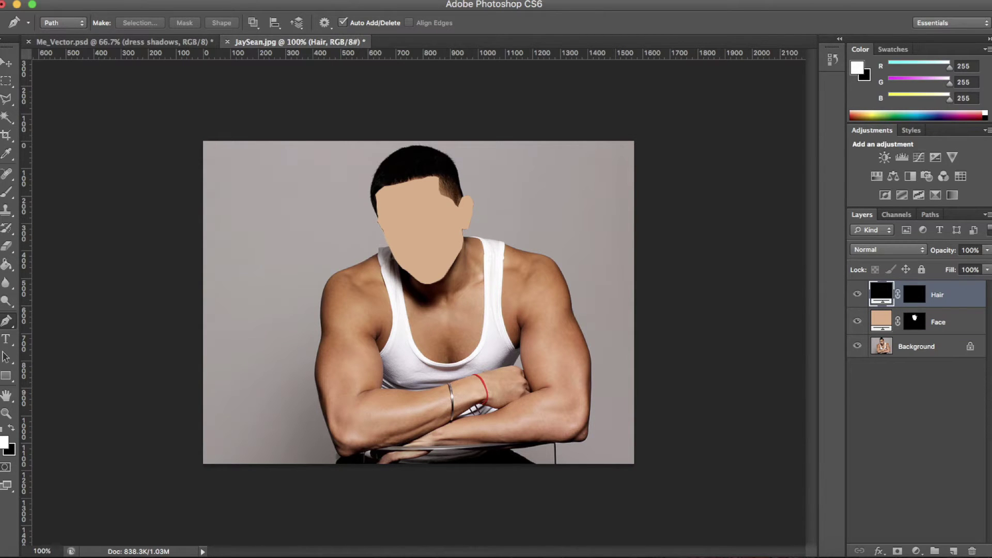
{"action": "key", "text": "super+plus"}
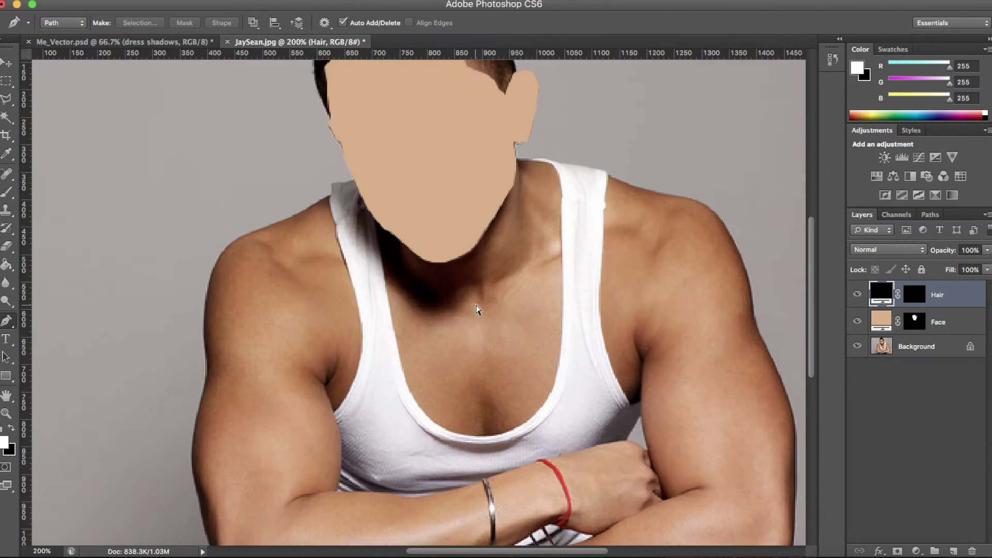
{"action": "key", "text": "super+plus"}
{"action": "key", "text": "super+plus"}
Trace the hair outline over the crown and forehead with the Pen tool and convert it to a selection
{"action": "scroll", "coordinate": [576, 184], "scroll_direction": "up", "scroll_amount": 10}
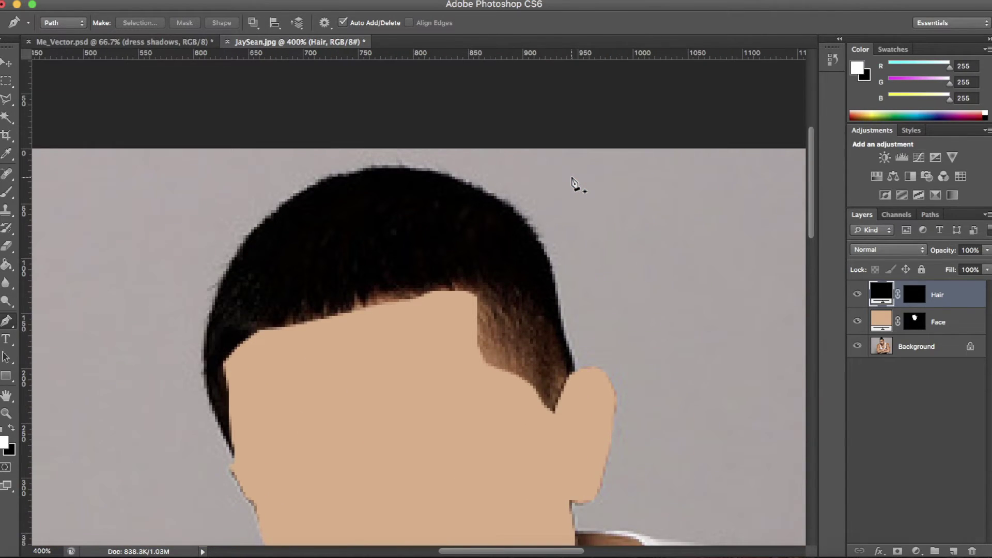
{"action": "scroll", "coordinate": [576, 183], "scroll_direction": "down", "scroll_amount": 2}
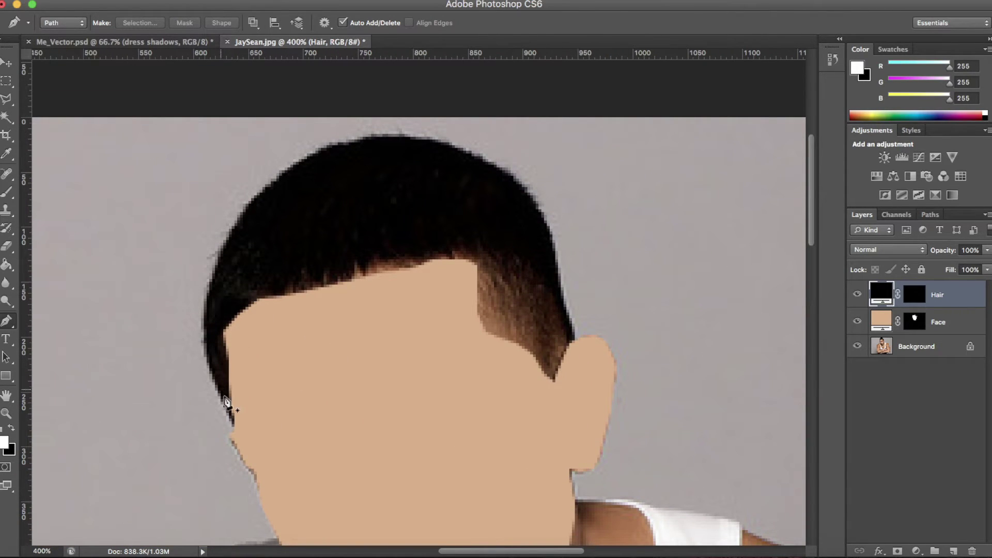
{"action": "left_click", "coordinate": [232, 423]}
{"action": "left_click", "coordinate": [223, 402]}
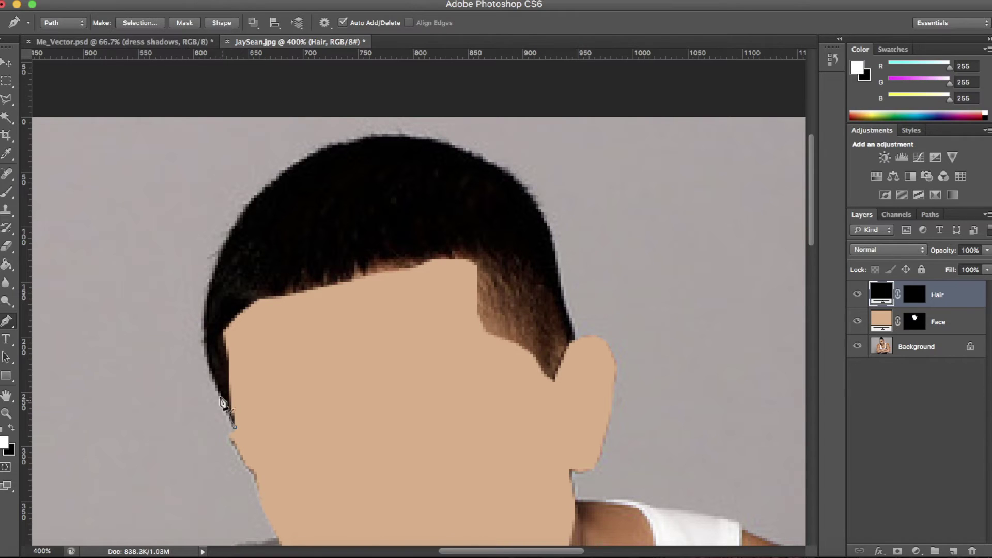
{"action": "left_click", "coordinate": [210, 366]}
{"action": "left_click", "coordinate": [201, 334]}
{"action": "left_click", "coordinate": [213, 274]}
{"action": "left_click", "coordinate": [240, 212]}
{"action": "left_click", "coordinate": [296, 162]}
{"action": "left_click", "coordinate": [366, 137]}
{"action": "left_click", "coordinate": [429, 140]}
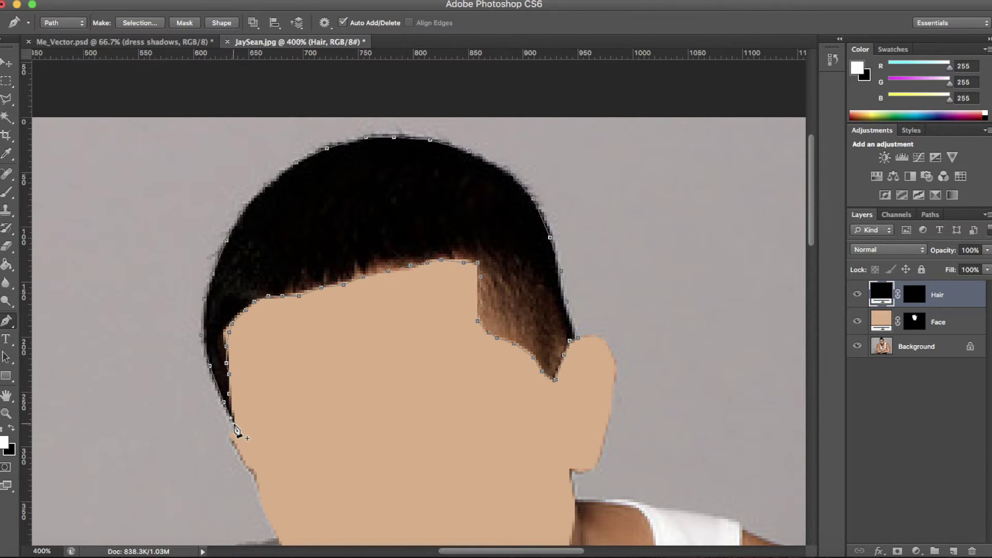
{"action": "key", "text": "ctrl+Return"}
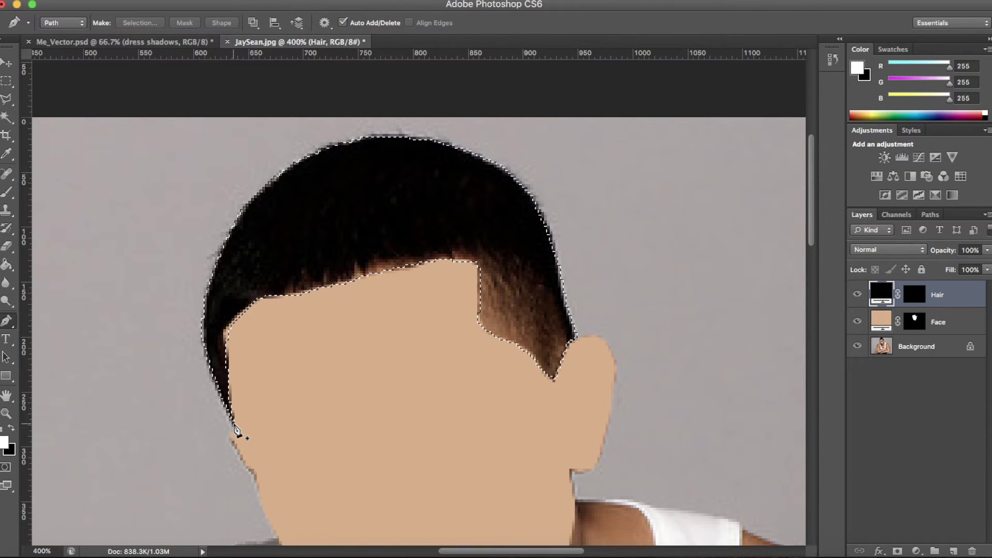
Fill the hair selection on the Hair mask so the hair turns solid black, then deselect
{"action": "left_click", "coordinate": [914, 296]}
{"action": "key", "text": "alt+BackSpace"}
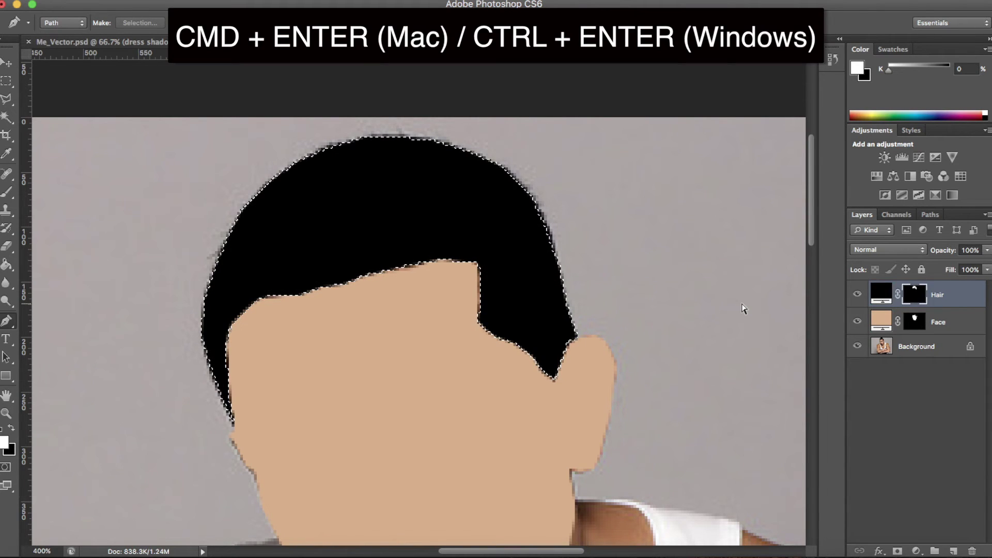
{"action": "key", "text": "ctrl+d"}
{"action": "key", "text": "ctrl+minus"}
{"action": "key", "text": "ctrl+minus"}
{"action": "key", "text": "ctrl+minus"}
{"action": "key", "text": "ctrl+minus"}
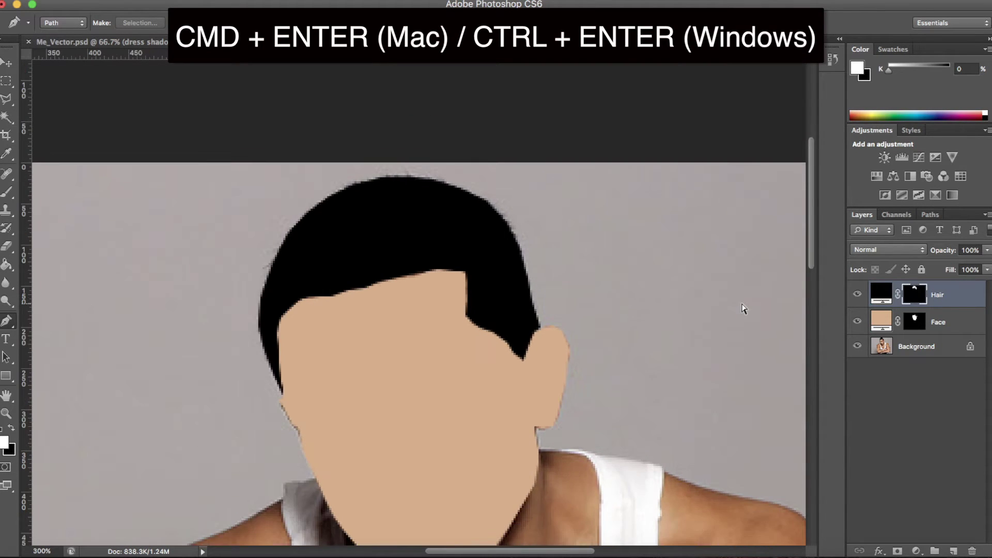
{"action": "key", "text": "ctrl+plus"}
{"action": "key", "text": "ctrl+plus"}
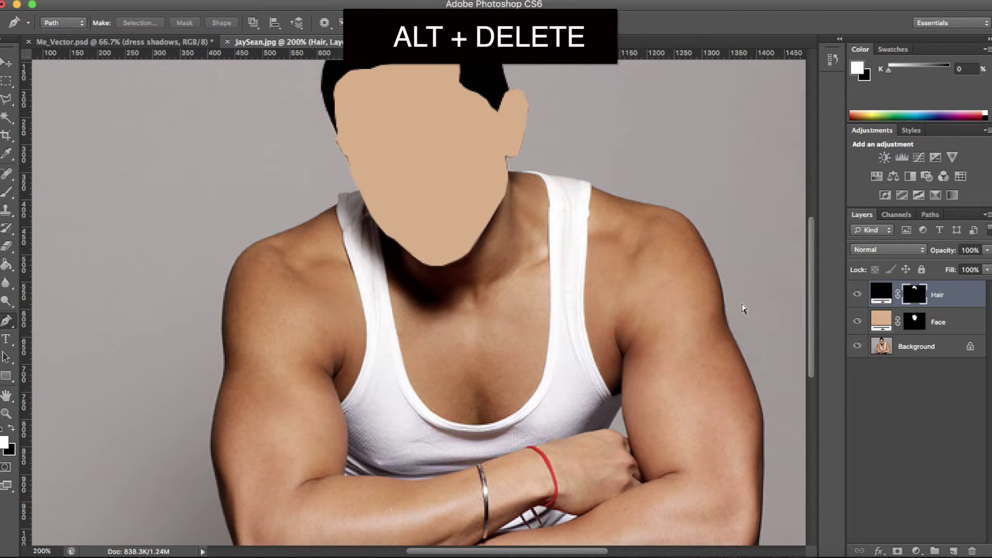
{"action": "scroll", "coordinate": [799, 300], "scroll_direction": "up", "scroll_amount": 5}
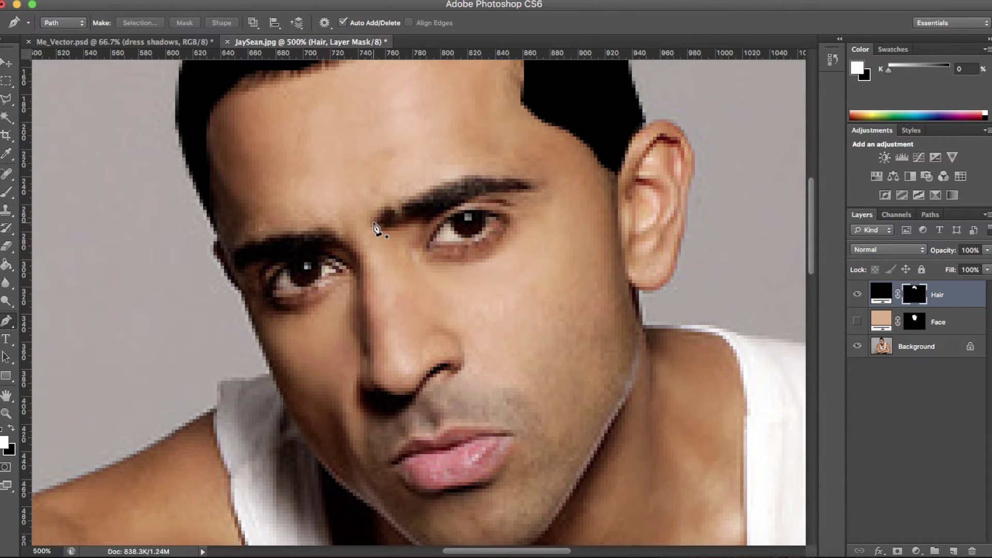
Trace the right eyebrow with the Pen tool and fill it solid black on the Hair mask
{"action": "left_click", "coordinate": [374, 223]}
{"action": "left_click", "coordinate": [385, 208]}
{"action": "left_click", "coordinate": [402, 203]}
{"action": "left_click", "coordinate": [423, 189]}
{"action": "left_click", "coordinate": [443, 182]}
{"action": "left_click", "coordinate": [462, 175]}
{"action": "left_click", "coordinate": [486, 176]}
{"action": "left_click", "coordinate": [514, 179]}
{"action": "left_click", "coordinate": [539, 188]}
{"action": "left_click", "coordinate": [524, 189]}
{"action": "left_click", "coordinate": [489, 193]}
{"action": "left_click", "coordinate": [465, 200]}
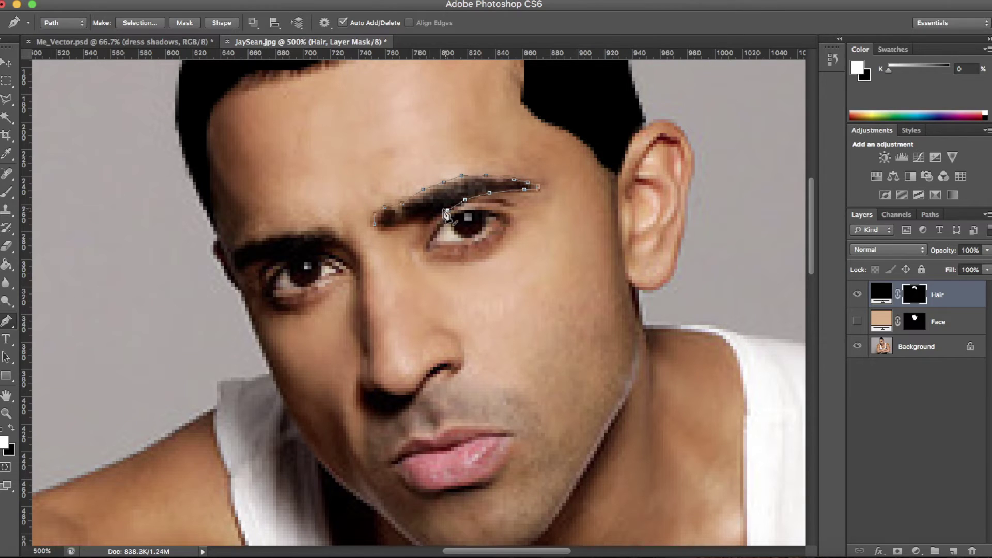
{"action": "left_click", "coordinate": [447, 210]}
{"action": "left_click", "coordinate": [427, 217]}
{"action": "left_click", "coordinate": [402, 224]}
{"action": "left_click", "coordinate": [375, 225]}
{"action": "key", "text": "ctrl+Return"}
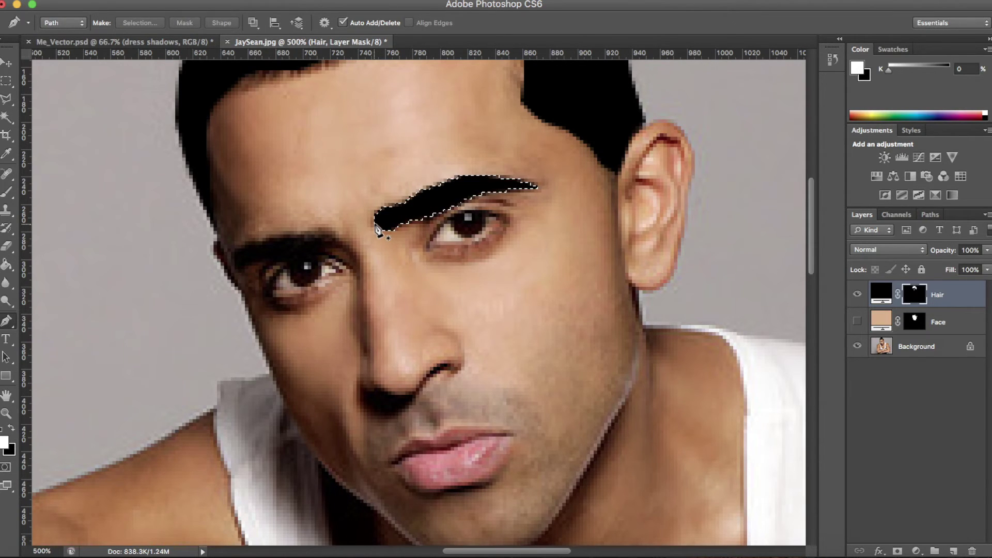
{"action": "key", "text": "alt+BackSpace"}
{"action": "key", "text": "ctrl+d"}
Trace the left eyebrow and fill it solid black on the Hair mask
{"action": "scroll", "coordinate": [532, 299], "scroll_direction": "up", "scroll_amount": 5}
{"action": "left_click", "coordinate": [318, 328]}
{"action": "left_click", "coordinate": [328, 321]}
{"action": "left_click", "coordinate": [353, 314]}
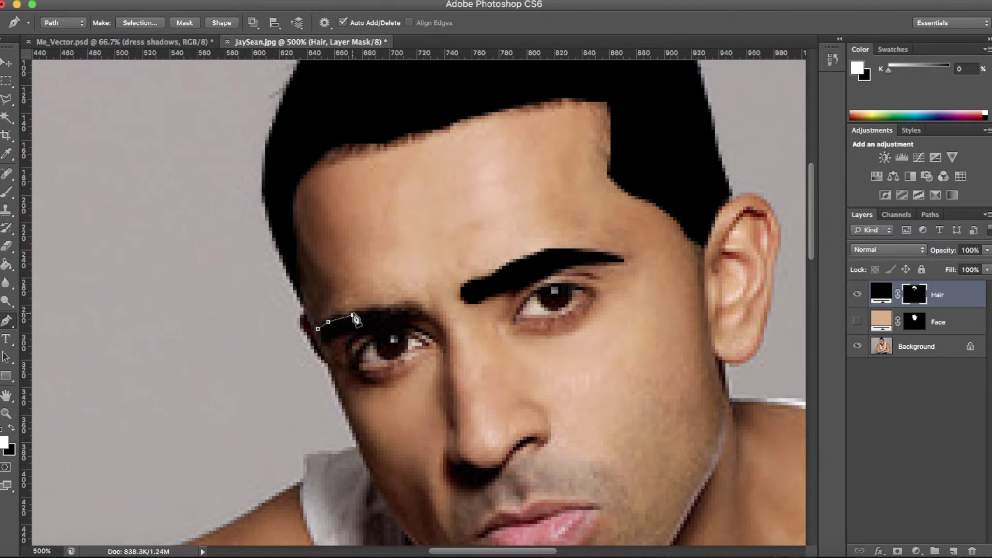
{"action": "left_click", "coordinate": [370, 308]}
{"action": "left_click", "coordinate": [388, 305]}
{"action": "left_click", "coordinate": [409, 305]}
{"action": "left_click", "coordinate": [387, 318]}
{"action": "left_click", "coordinate": [378, 325]}
{"action": "left_click", "coordinate": [360, 332]}
{"action": "left_click", "coordinate": [342, 339]}
{"action": "left_click", "coordinate": [329, 342]}
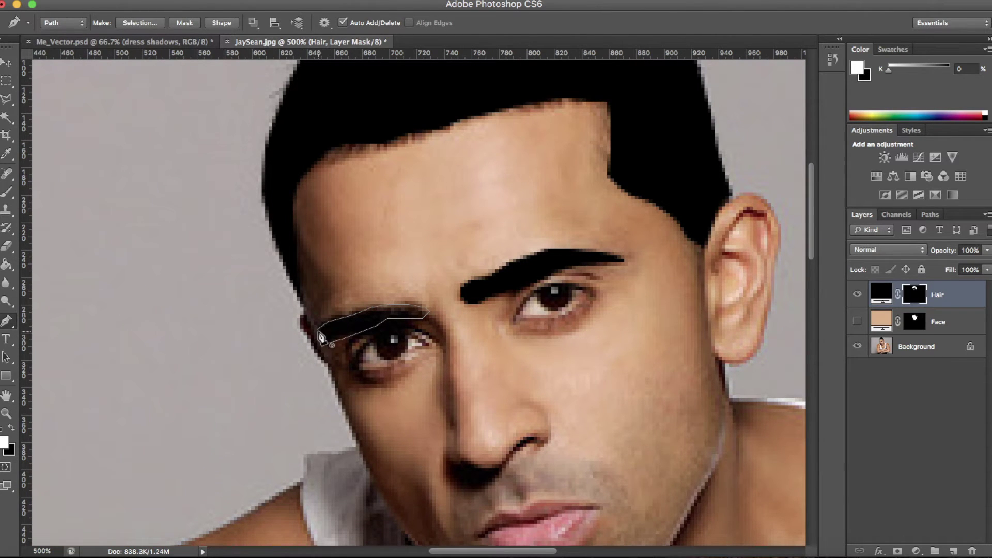
{"action": "left_click", "coordinate": [318, 331]}
{"action": "key", "text": "ctrl+Return"}
{"action": "key", "text": "alt+BackSpace"}
{"action": "key", "text": "ctrl+d"}
{"action": "scroll", "coordinate": [414, 297], "scroll_direction": "down", "scroll_amount": 1}
{"action": "left_click", "coordinate": [916, 551]}
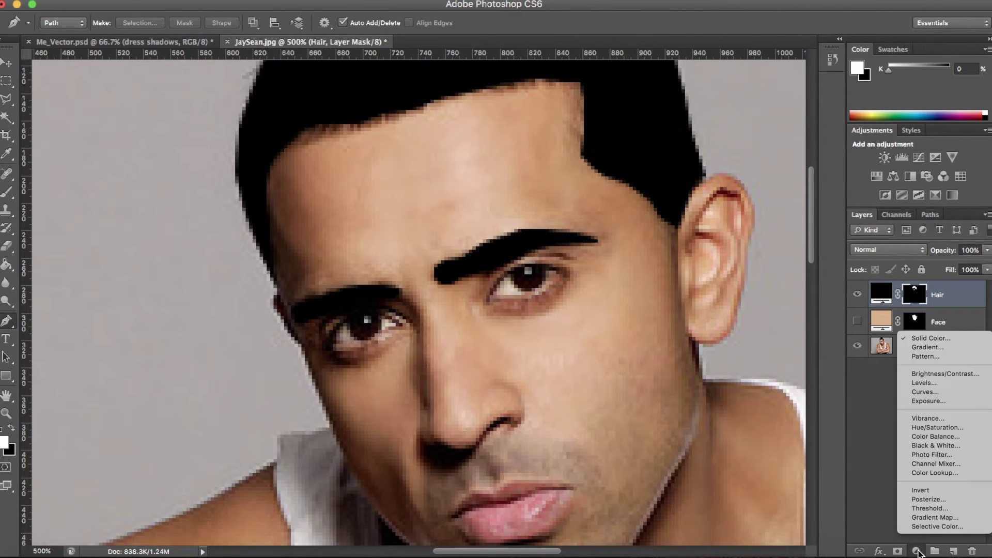
Add a pink Solid Color fill layer (e0767a) and empty its mask
{"action": "left_click", "coordinate": [925, 338]}
{"action": "left_click_drag", "start_coordinate": [701, 225], "coordinate": [699, 223]}
{"action": "key", "text": "Return"}
{"action": "key", "text": "p"}
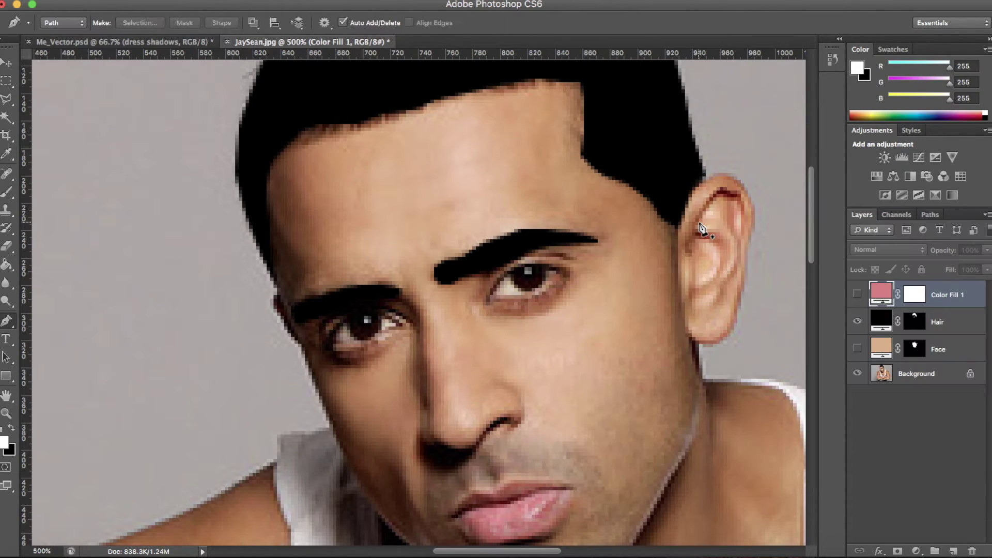
{"action": "left_click", "coordinate": [917, 294]}
{"action": "key", "text": "super+BackSpace"}
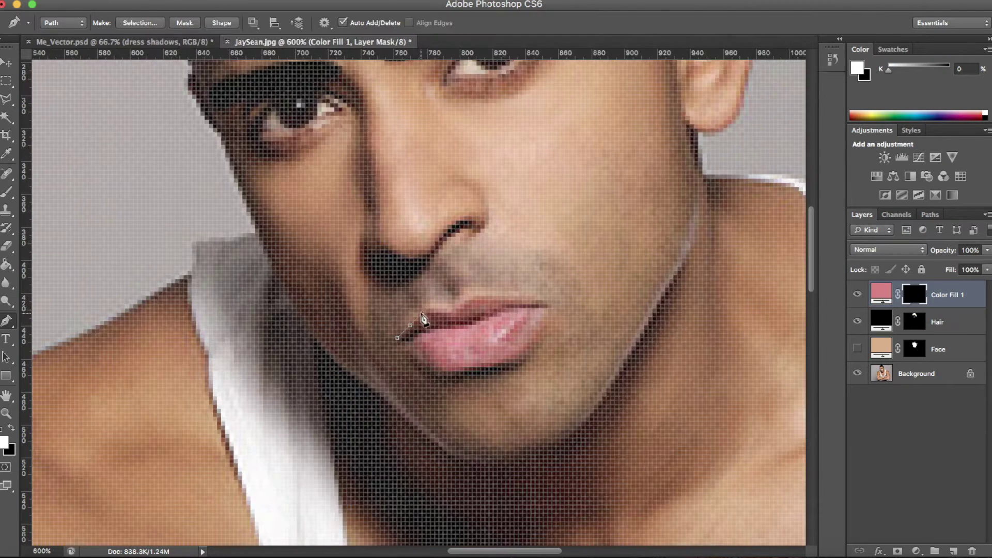
Trace a closed Pen outline around the upper and lower lips
{"action": "left_click", "coordinate": [438, 309]}
{"action": "left_click", "coordinate": [460, 305]}
{"action": "left_click", "coordinate": [469, 296]}
{"action": "left_click", "coordinate": [515, 300]}
{"action": "left_click", "coordinate": [539, 300]}
{"action": "left_click", "coordinate": [549, 305]}
{"action": "left_click", "coordinate": [540, 325]}
{"action": "left_click", "coordinate": [519, 355]}
{"action": "left_click", "coordinate": [488, 368]}
{"action": "left_click", "coordinate": [445, 375]}
{"action": "left_click", "coordinate": [413, 361]}
{"action": "left_click", "coordinate": [397, 338]}
Turn the lip outline into a selection and fill it into the pink layer's mask
{"action": "key", "text": "super+Return"}
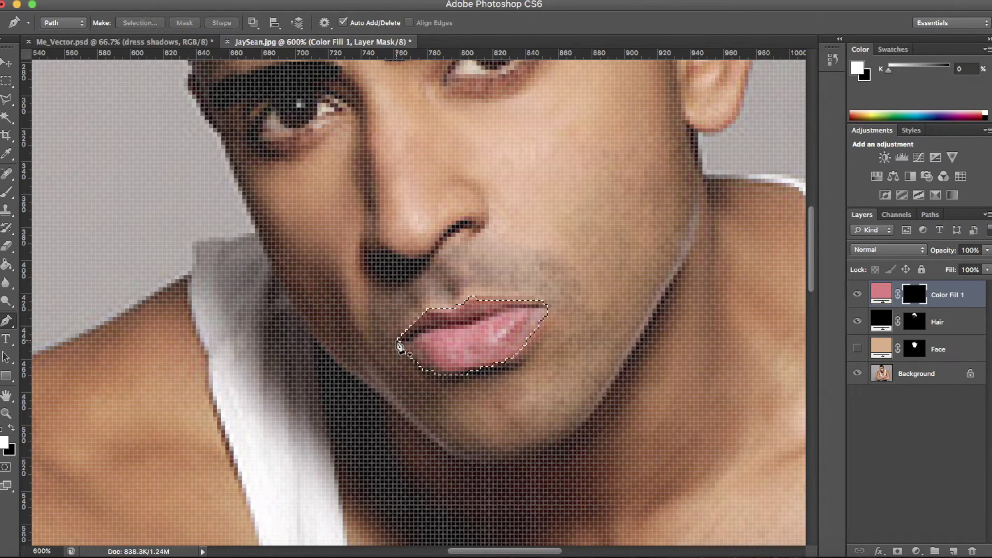
{"action": "key", "text": "alt+BackSpace"}
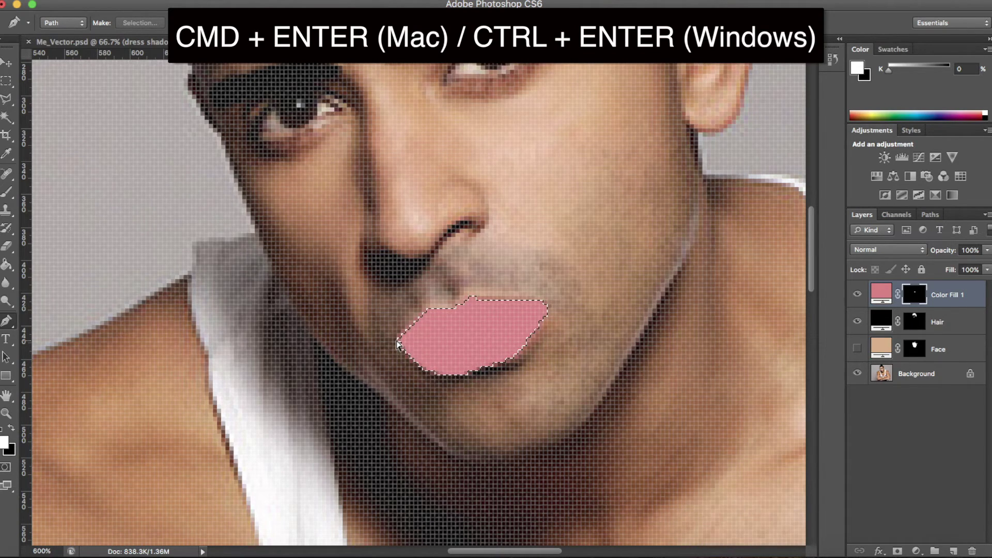
{"action": "key", "text": "super+d"}
{"action": "key", "text": "super+minus"}
{"action": "key", "text": "super+minus"}
{"action": "key", "text": "super+minus"}
{"action": "key", "text": "super+minus"}
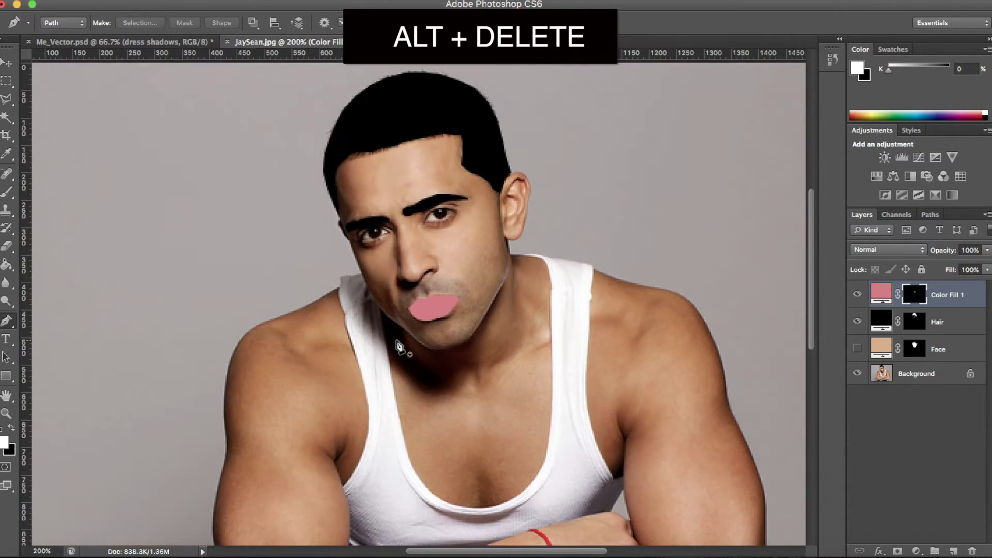
{"action": "left_click", "coordinate": [856, 349]}
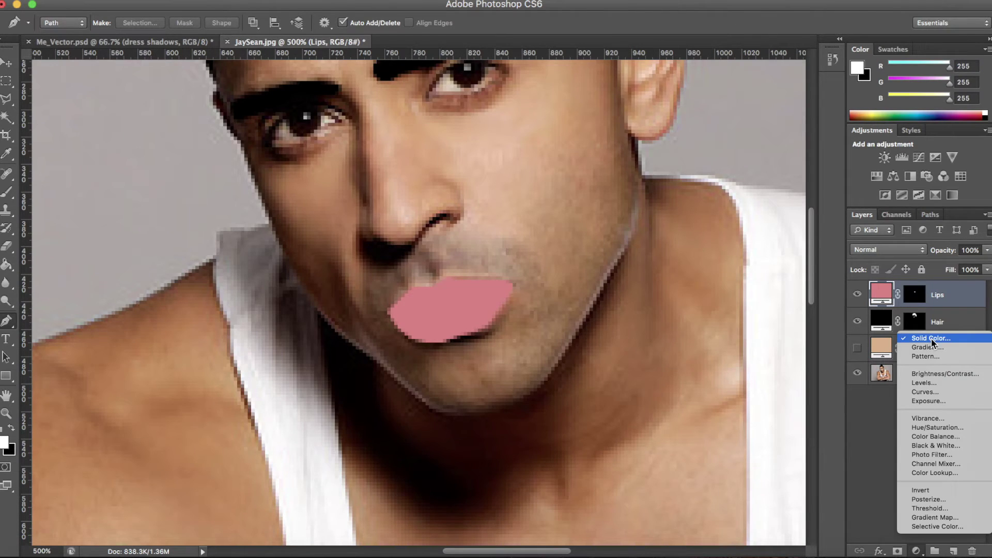
Add a darker dusty-rose fill layer, Lips2, shaping the upper lip
{"action": "left_click", "coordinate": [931, 338]}
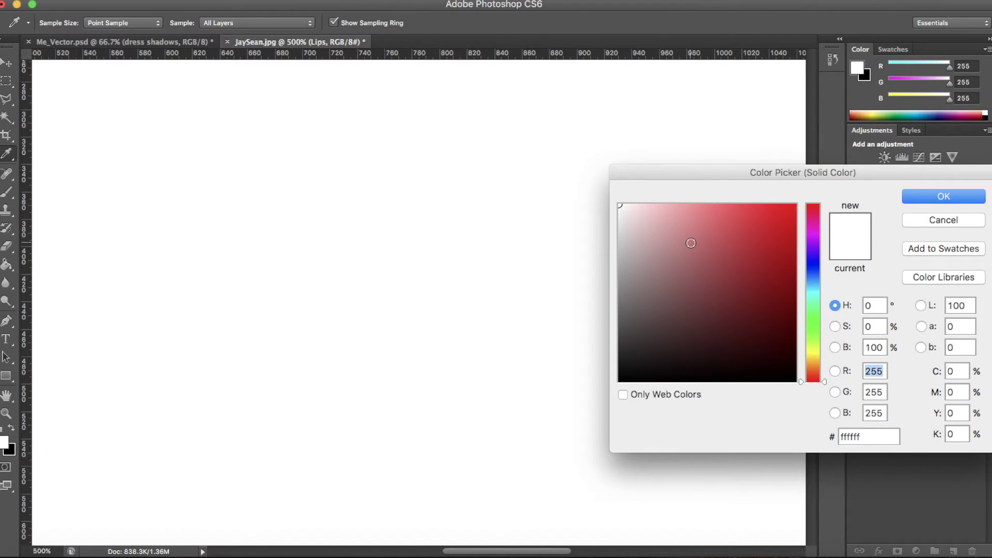
{"action": "left_click_drag", "start_coordinate": [690, 243], "coordinate": [711, 226]}
{"action": "key", "text": "Return"}
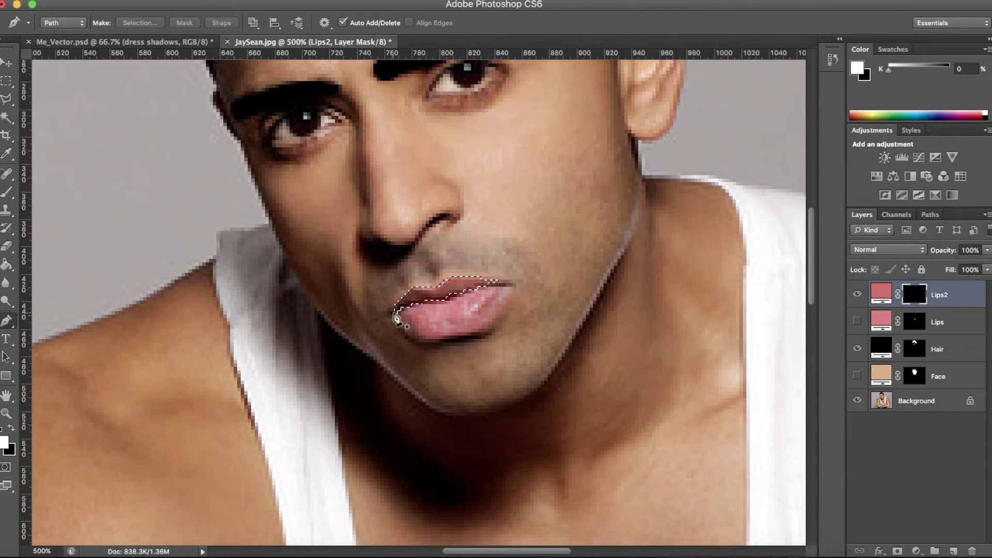
{"action": "left_click", "coordinate": [857, 375]}
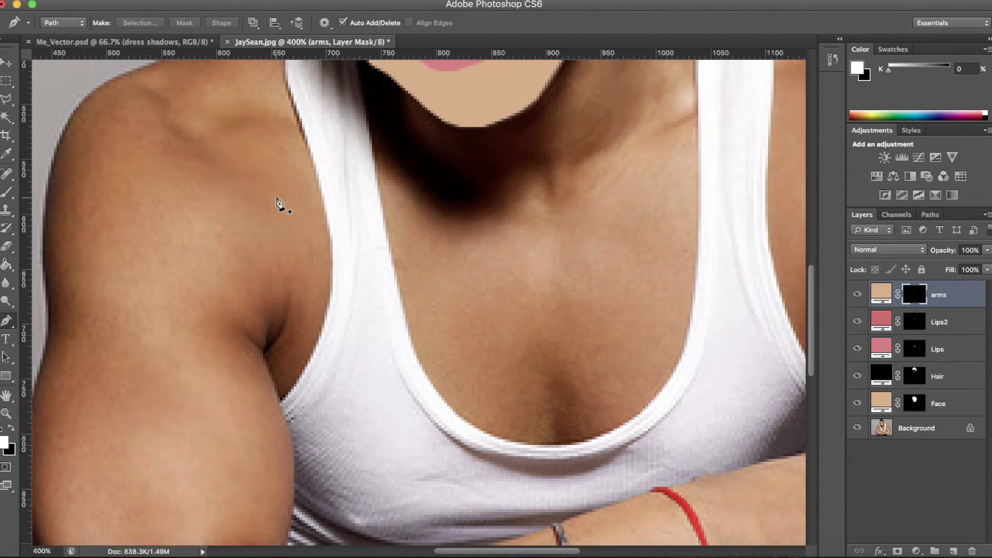
Trace the shoulders and arms with the Pen and fill the outline into the arms layer's mask
{"action": "scroll", "coordinate": [277, 203], "scroll_direction": "left", "scroll_amount": 3}
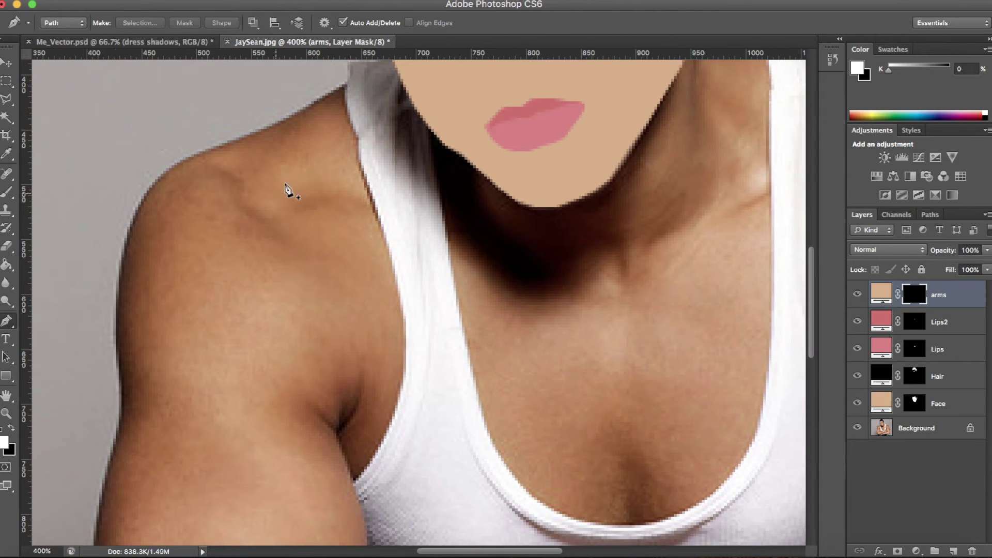
{"action": "left_click", "coordinate": [337, 94]}
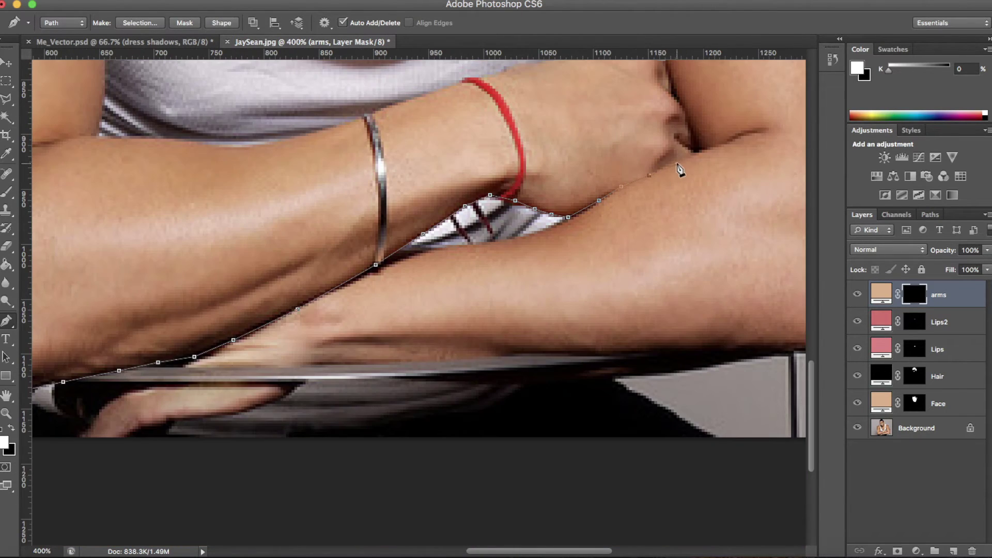
{"action": "left_click", "coordinate": [691, 128]}
{"action": "left_click", "coordinate": [685, 108]}
{"action": "scroll", "coordinate": [173, 354], "scroll_direction": "up", "scroll_amount": 10}
{"action": "scroll", "coordinate": [137, 217], "scroll_direction": "up", "scroll_amount": 5}
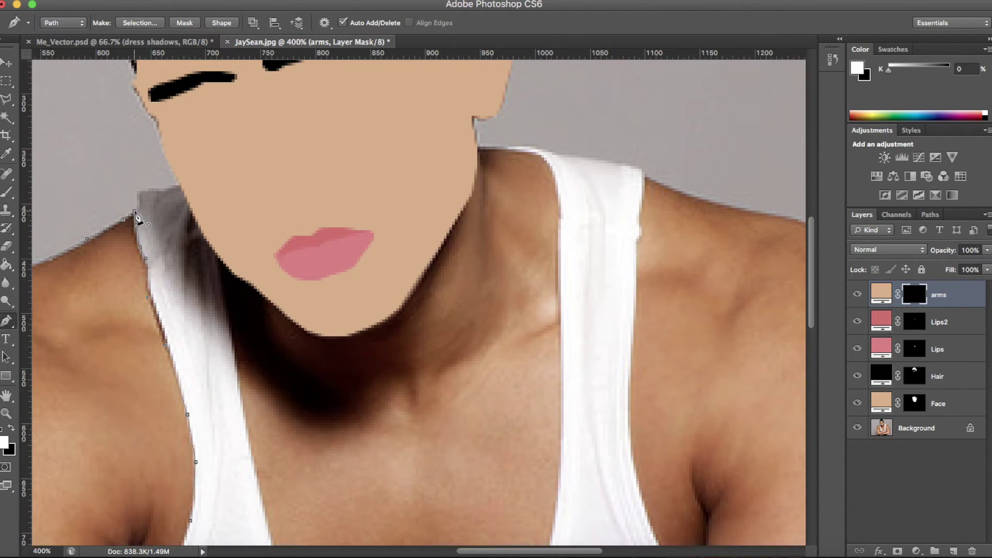
{"action": "left_click", "coordinate": [135, 213]}
{"action": "key", "text": "super+Return"}
{"action": "key", "text": "alt+BackSpace"}
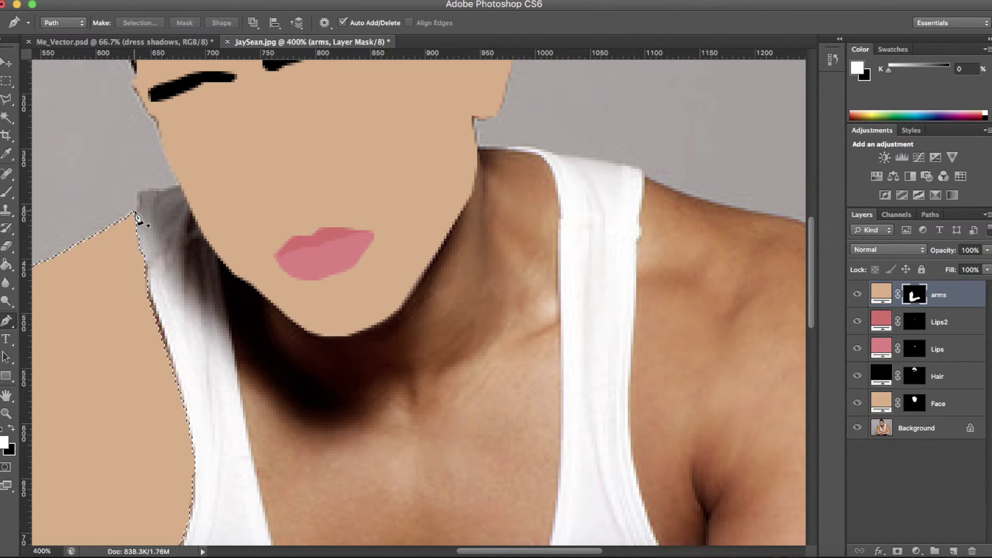
{"action": "key", "text": "super+d"}
{"action": "key", "text": "super+minus"}
{"action": "key", "text": "super+minus"}
{"action": "key", "text": "super+minus"}
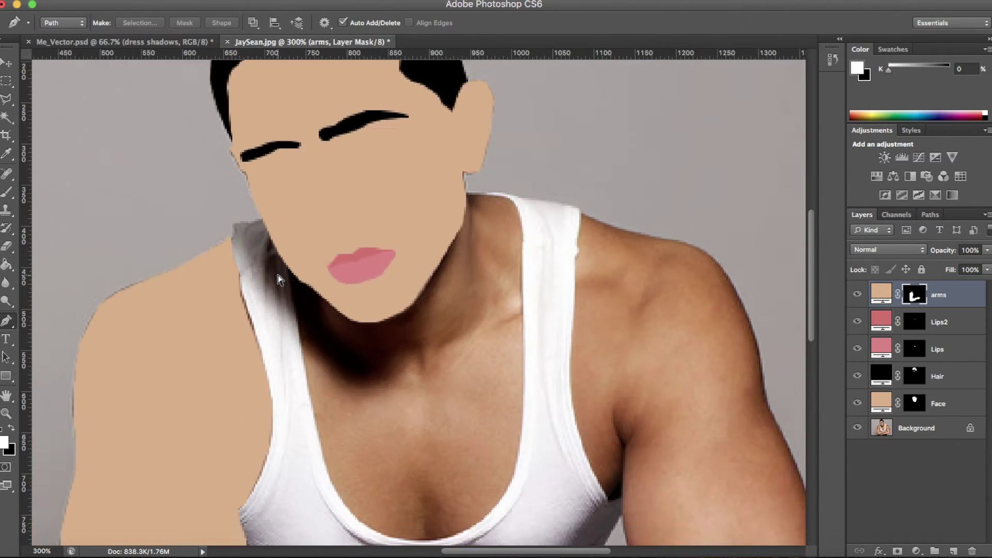
Recolour the arms fill with a skin tone sampled from the photo's arm
{"action": "double_click", "coordinate": [879, 294]}
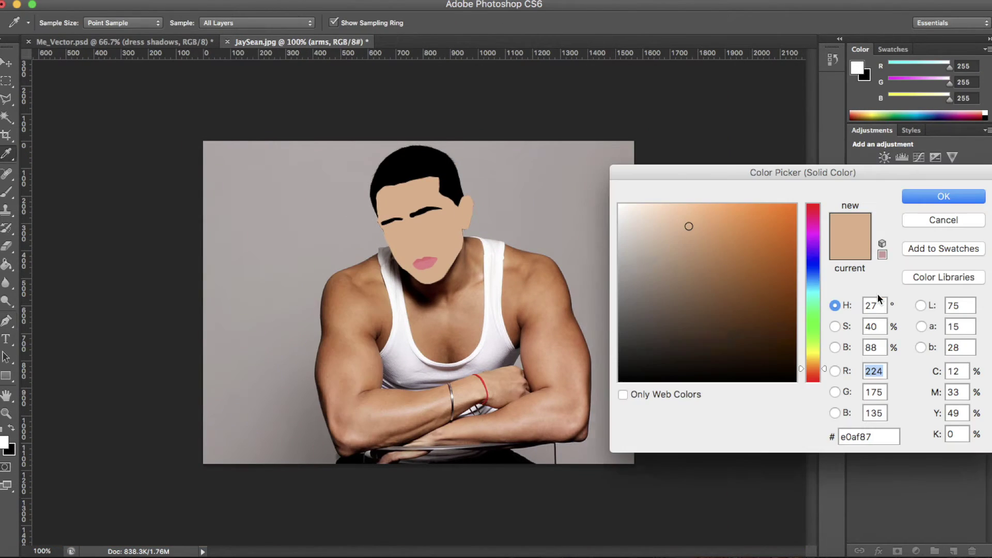
{"action": "left_click", "coordinate": [346, 359]}
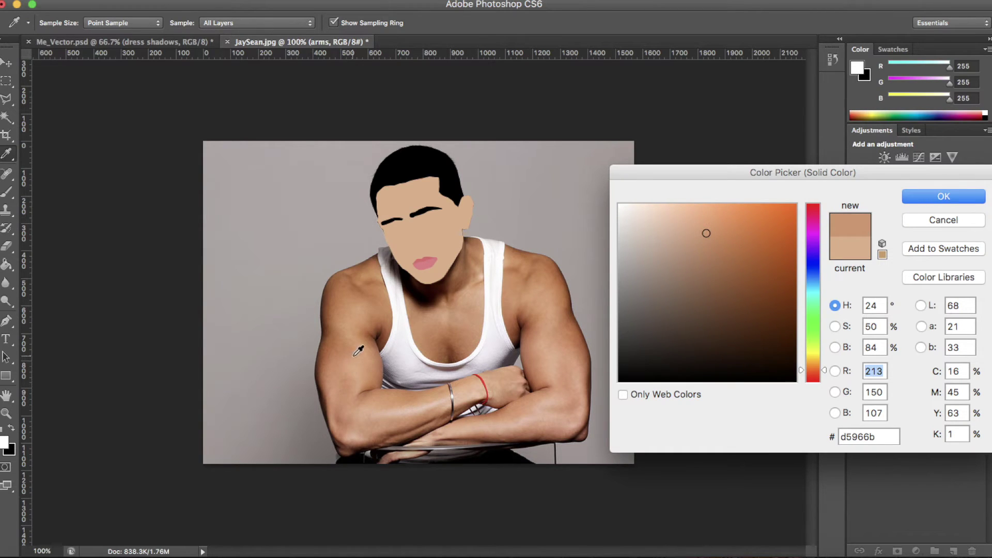
{"action": "left_click", "coordinate": [353, 355]}
{"action": "key", "text": "Return"}
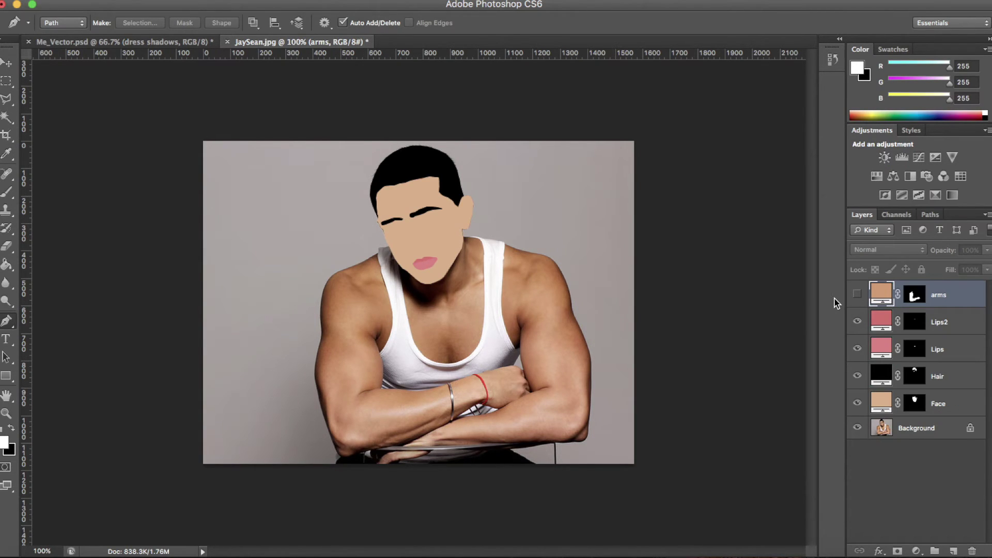
{"action": "left_click", "coordinate": [857, 294]}
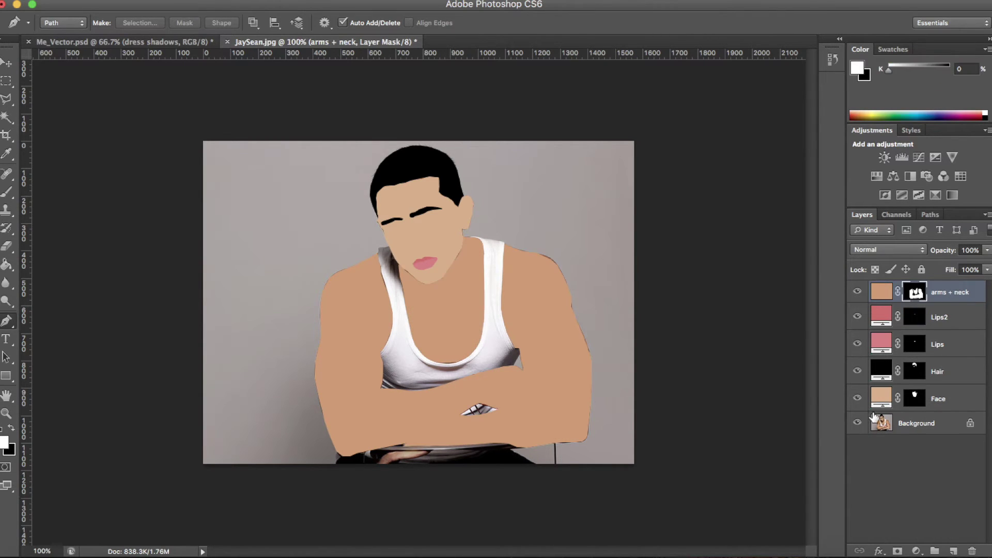
{"action": "left_click", "coordinate": [881, 421]}
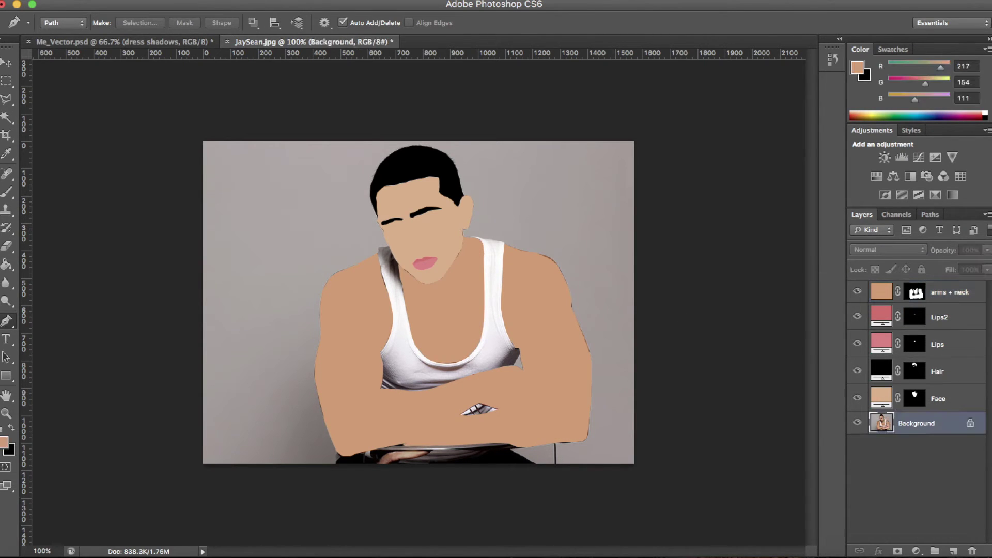
Duplicate the photo layer as Background copy and move it to the top of the stack
{"action": "left_click", "coordinate": [207, 1]}
{"action": "left_click", "coordinate": [209, 20]}
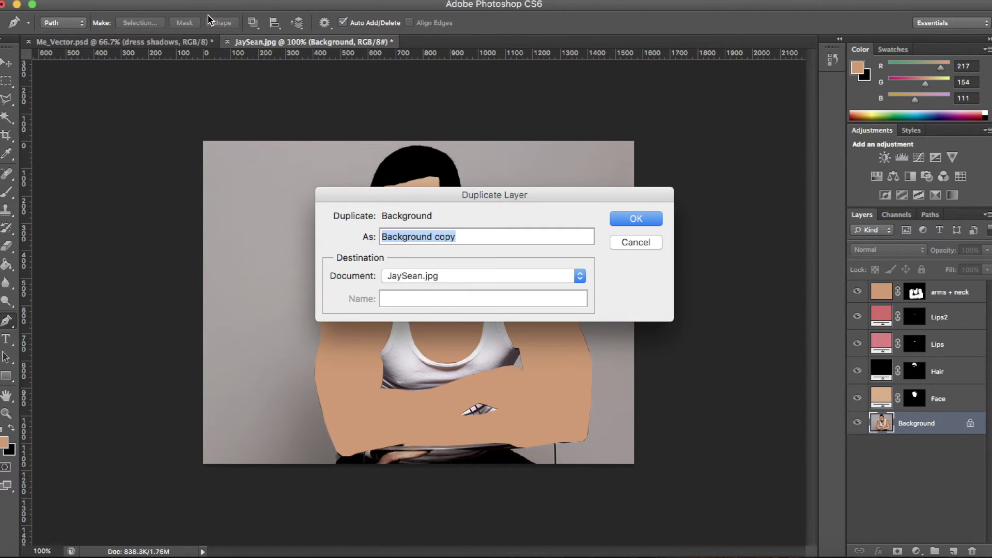
{"action": "key", "text": "Return"}
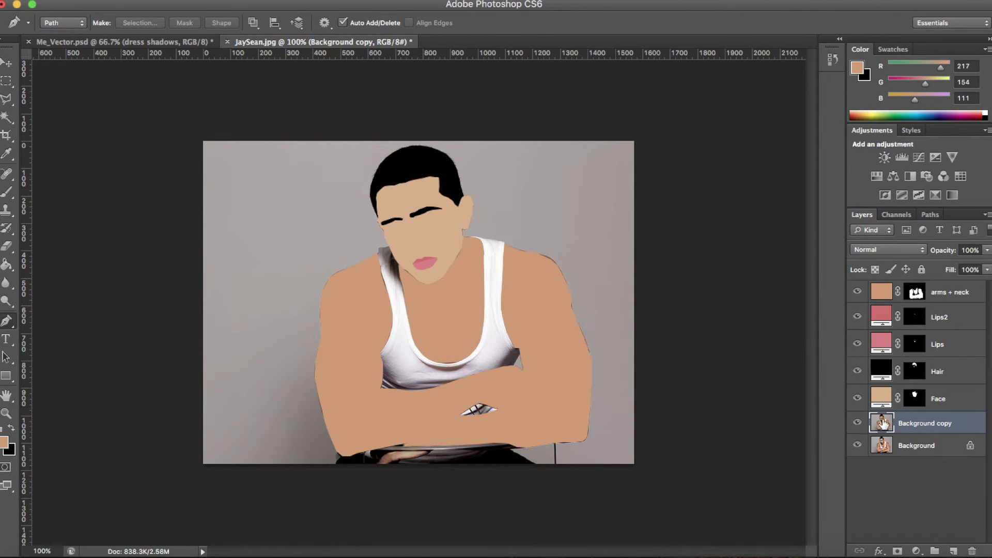
{"action": "left_click_drag", "start_coordinate": [882, 423], "coordinate": [881, 291]}
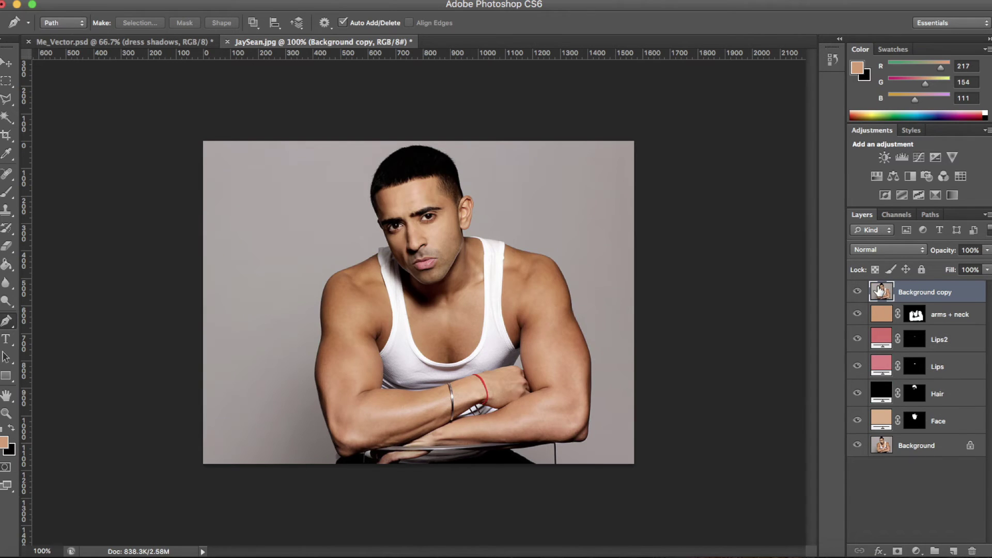
{"action": "left_click", "coordinate": [858, 292]}
{"action": "left_click", "coordinate": [858, 293]}
Hide both photo layers and create a new empty layer named Background
{"action": "left_click", "coordinate": [858, 292]}
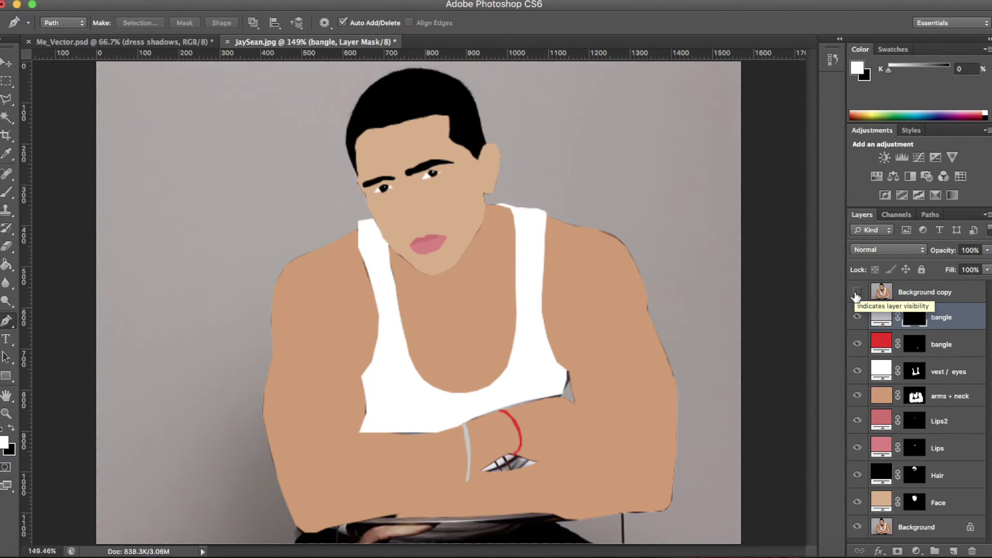
{"action": "left_click", "coordinate": [857, 293]}
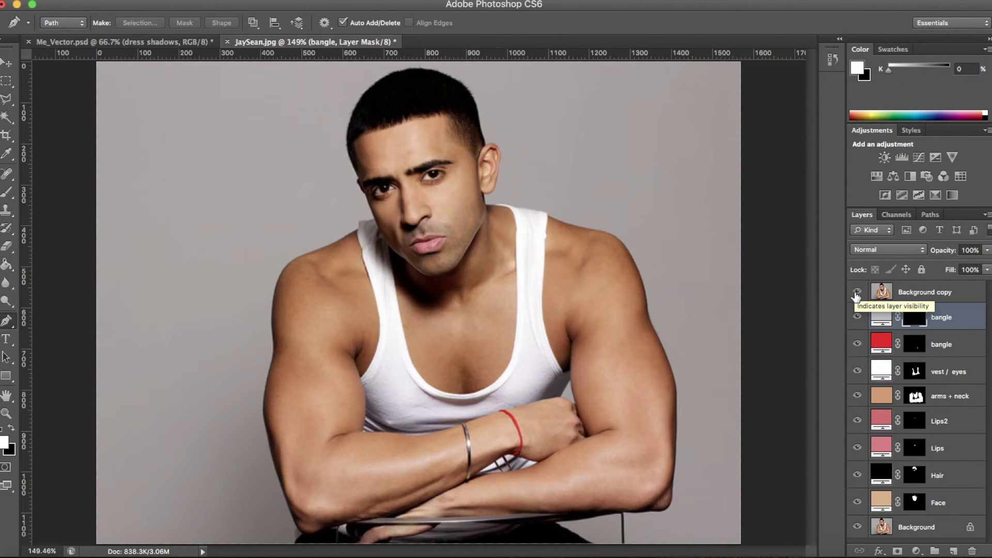
{"action": "left_click", "coordinate": [857, 293]}
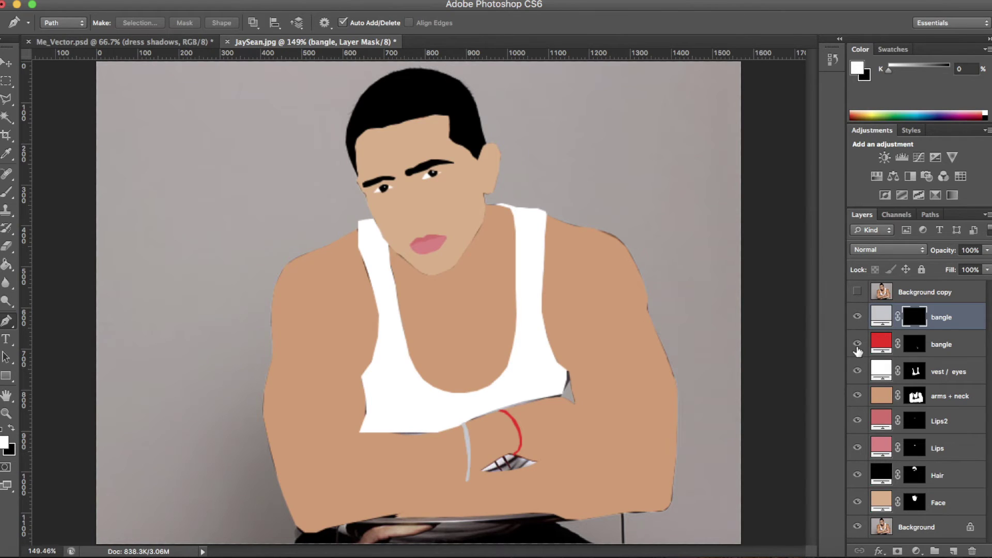
{"action": "left_click", "coordinate": [856, 525]}
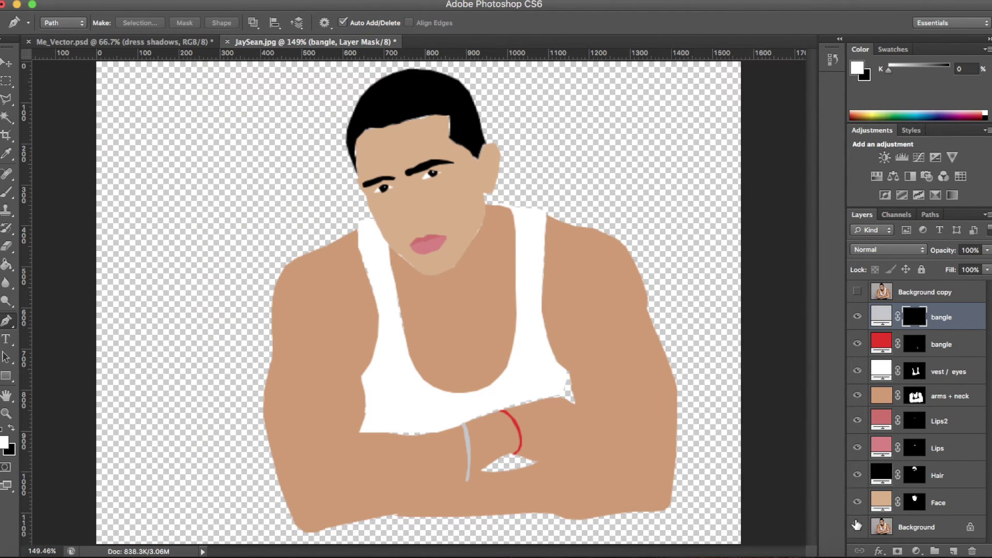
{"action": "left_click", "coordinate": [909, 526]}
{"action": "left_click", "coordinate": [202, 5]}
{"action": "left_click", "coordinate": [377, 8]}
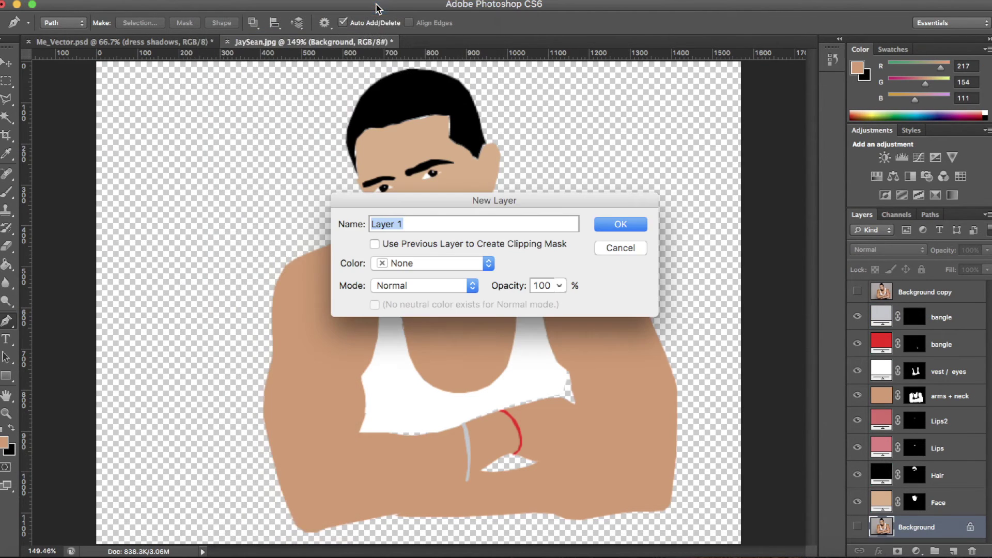
{"action": "type", "text": "Background"}
{"action": "key", "text": "Return"}
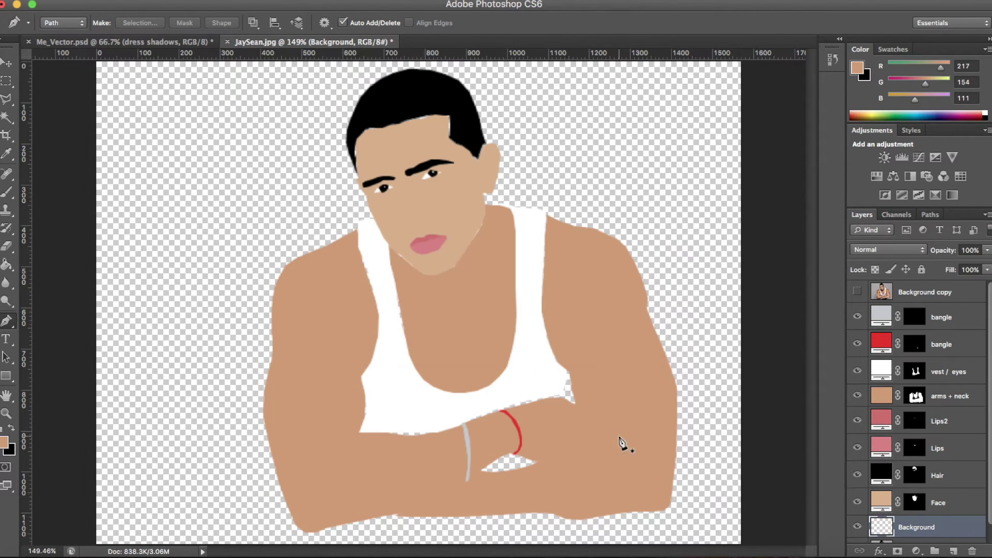
Fill the new Background layer with solid red using the Paint Bucket
{"action": "left_click", "coordinate": [5, 266]}
{"action": "left_click", "coordinate": [12, 428]}
{"action": "left_click", "coordinate": [5, 441]}
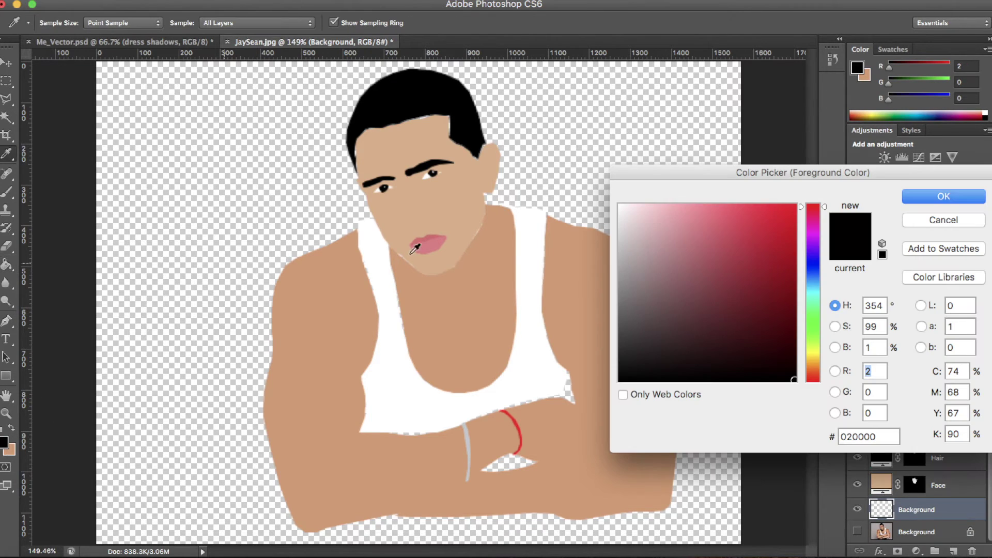
{"action": "left_click", "coordinate": [471, 287]}
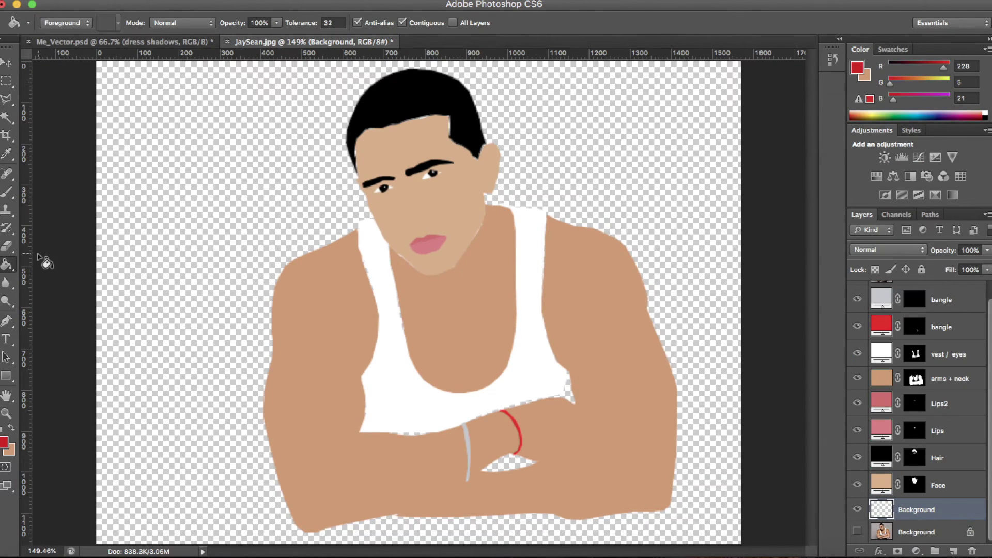
{"action": "left_click", "coordinate": [167, 229]}
{"action": "left_click", "coordinate": [8, 63]}
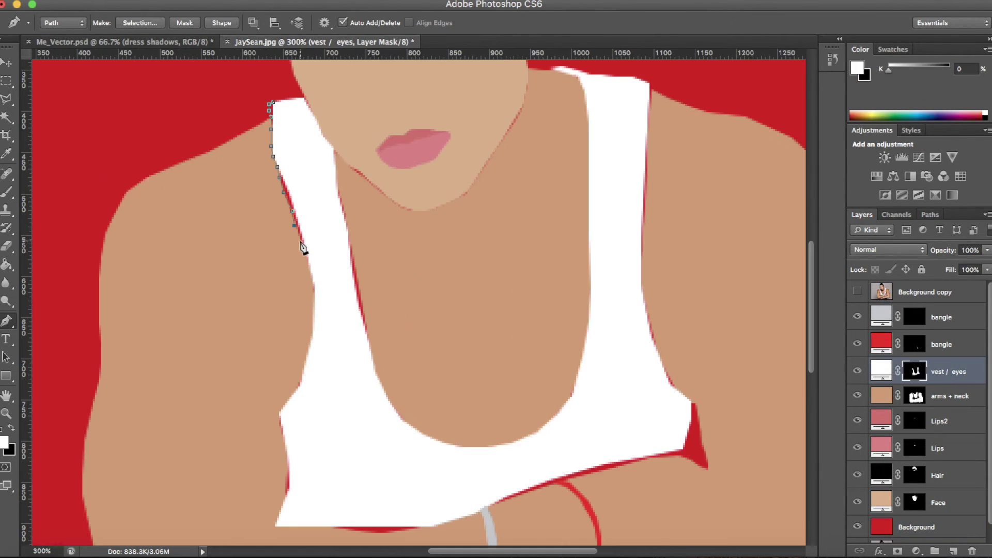
Fill the gap along the vest strap's edge white in the vest mask
{"action": "left_click", "coordinate": [307, 257]}
{"action": "left_click", "coordinate": [316, 261]}
{"action": "left_click", "coordinate": [301, 140]}
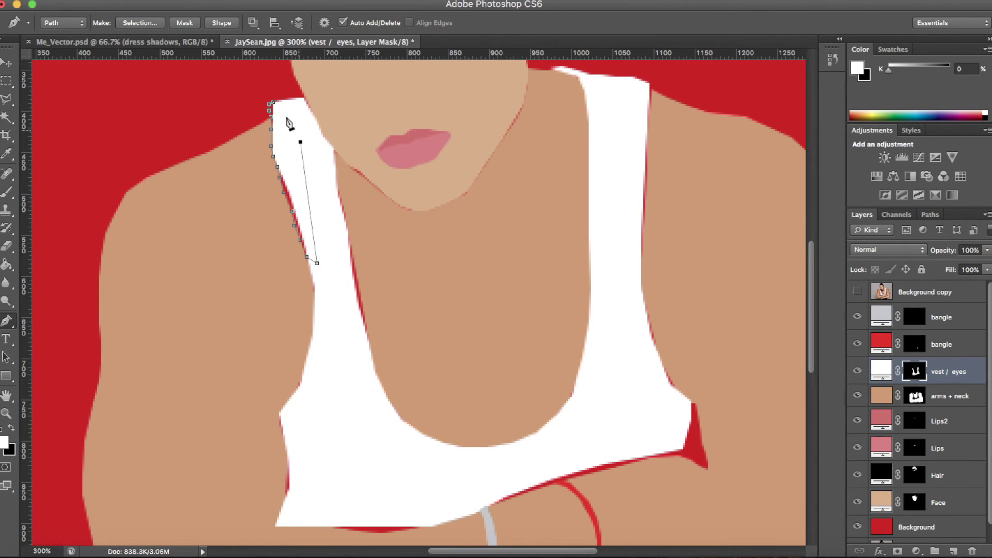
{"action": "left_click", "coordinate": [274, 104]}
{"action": "key", "text": "super+Return"}
{"action": "key", "text": "alt+BackSpace"}
{"action": "key", "text": "super+d"}
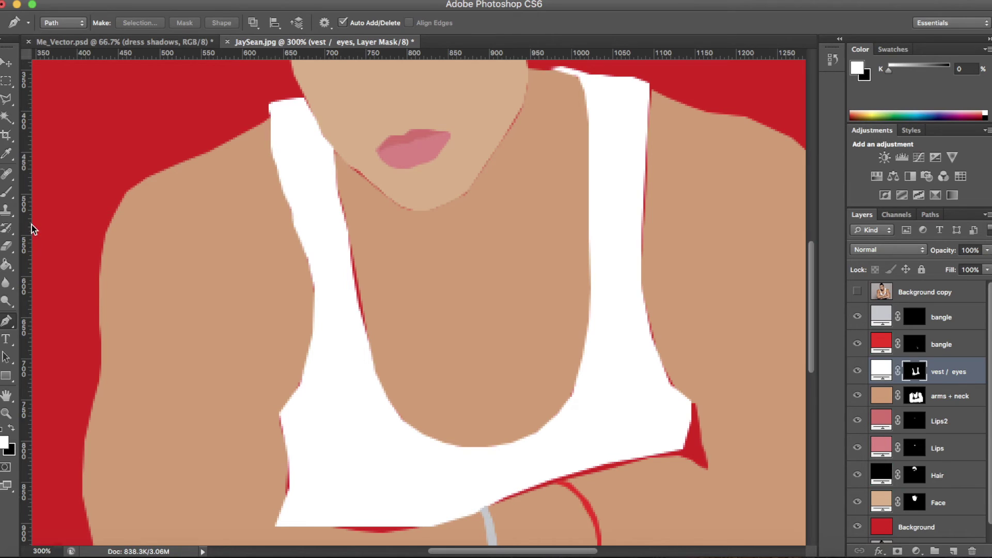
Paint skin over the red strip at the hairline with a 9 px brush
{"action": "left_click", "coordinate": [8, 194]}
{"action": "left_click", "coordinate": [63, 23]}
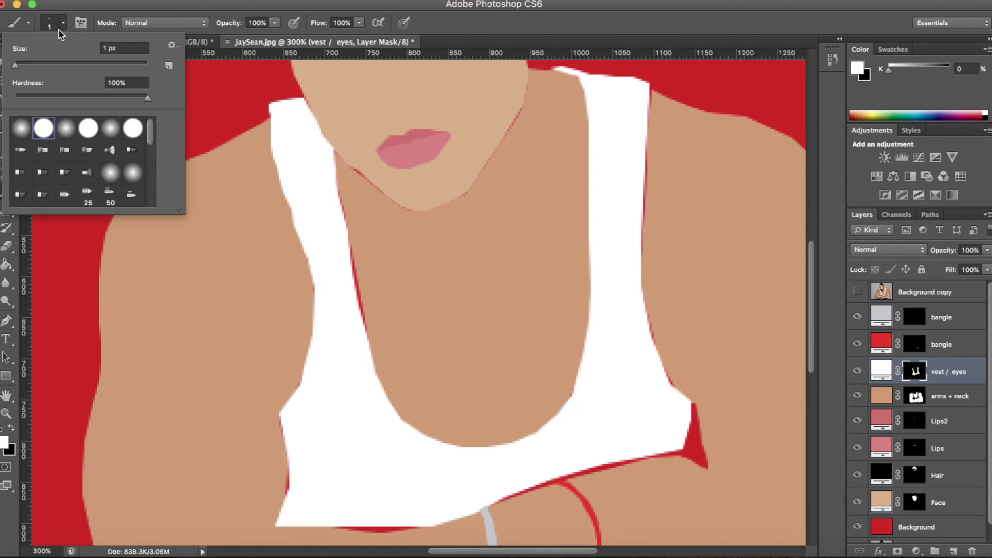
{"action": "left_click", "coordinate": [29, 65]}
{"action": "key", "text": "Return"}
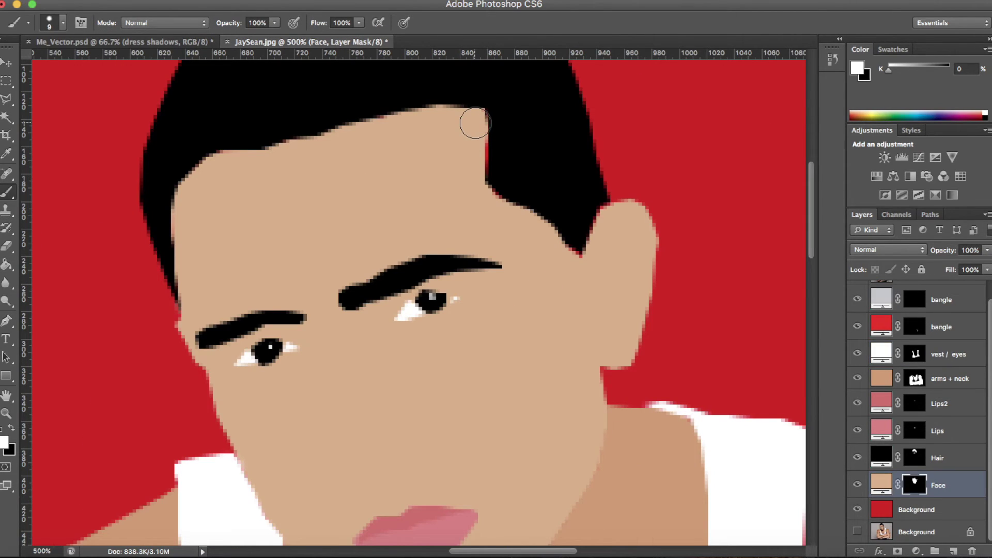
{"action": "left_click_drag", "start_coordinate": [474, 123], "coordinate": [487, 199]}
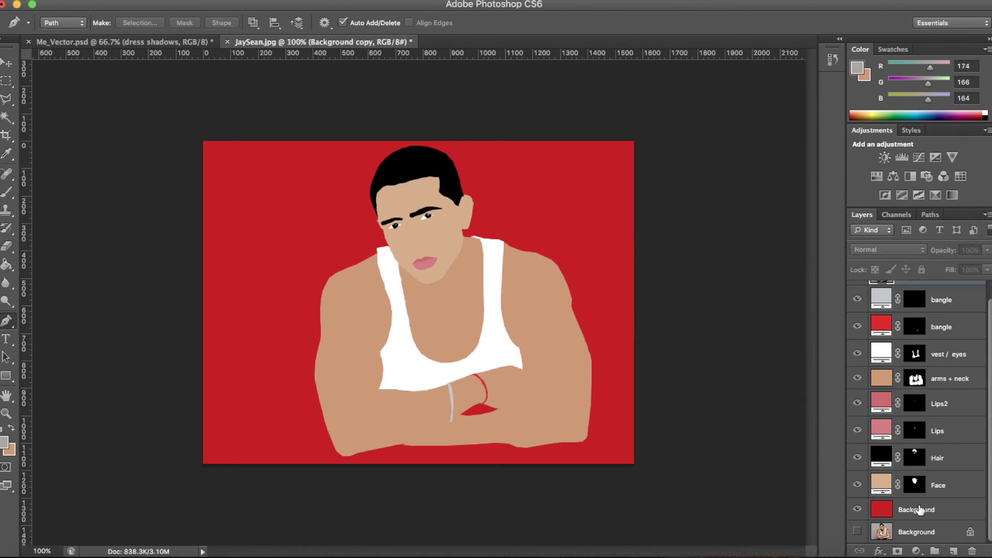
{"action": "left_click", "coordinate": [919, 510]}
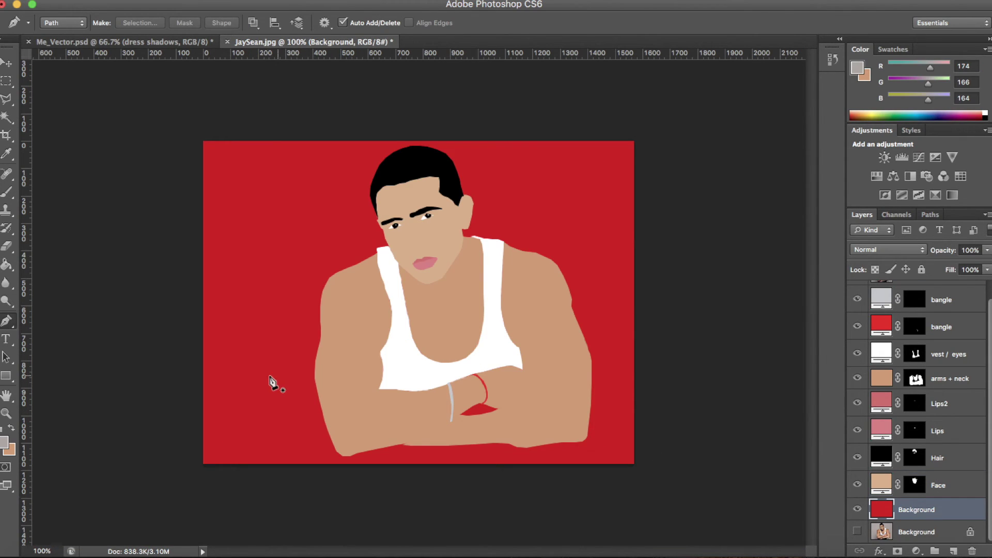
Refill the Background layer light grey and show the photo copy on top
{"action": "left_click", "coordinate": [7, 265]}
{"action": "left_click", "coordinate": [252, 288]}
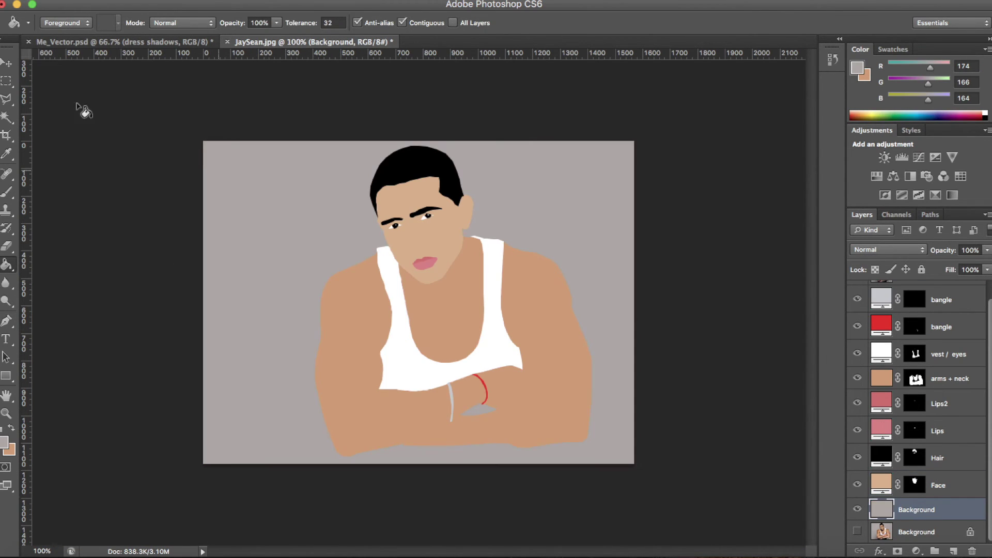
{"action": "left_click", "coordinate": [7, 63]}
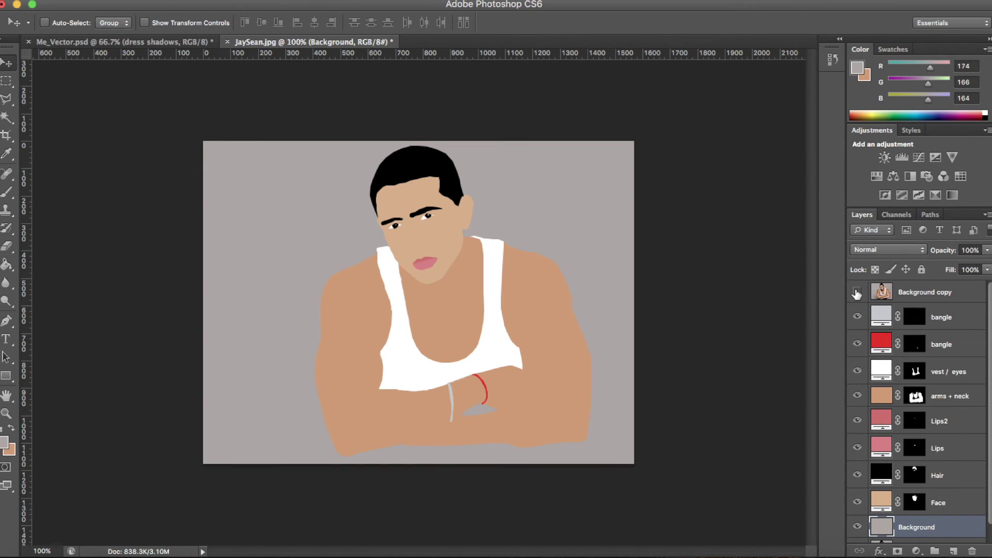
{"action": "left_click", "coordinate": [856, 292]}
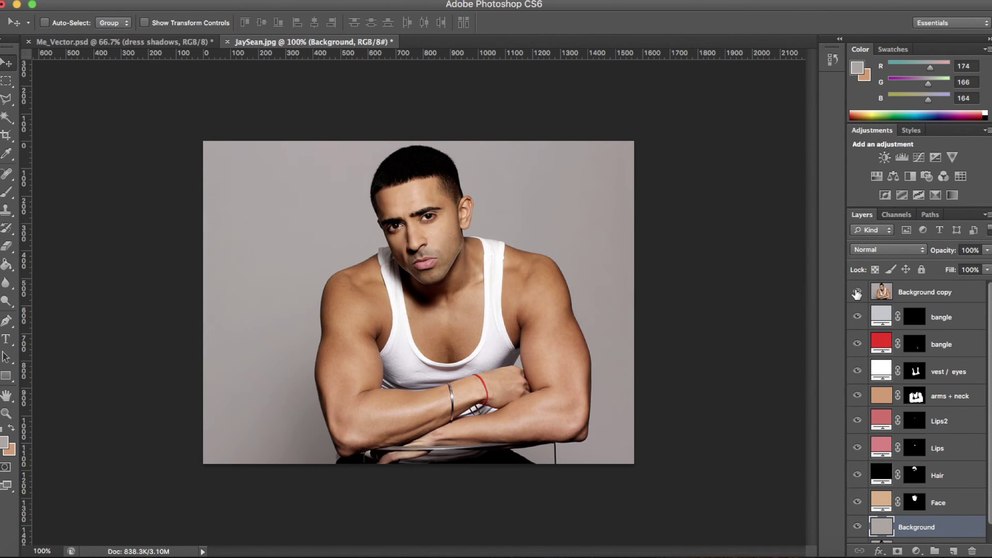
{"action": "left_click", "coordinate": [856, 292]}
{"action": "left_click", "coordinate": [857, 292]}
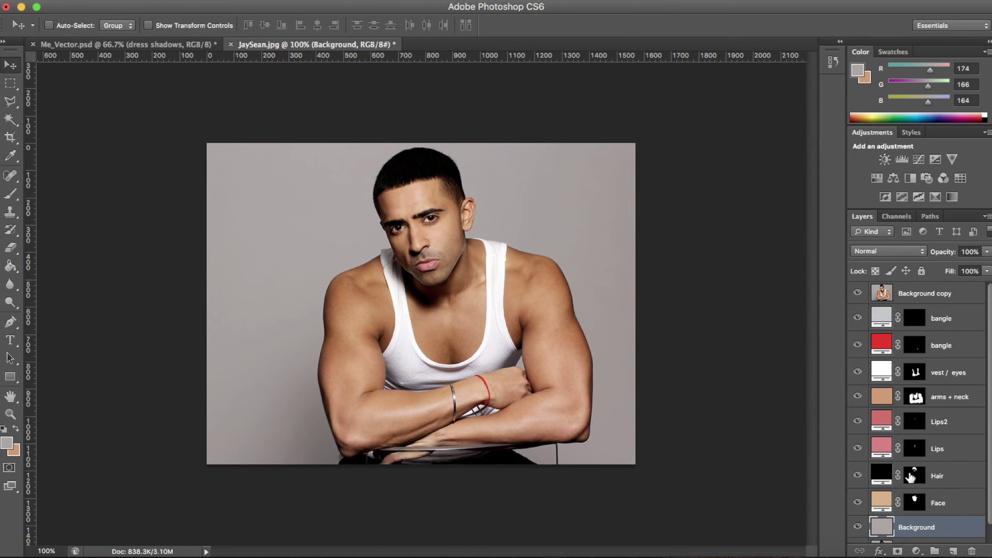
{"action": "left_click", "coordinate": [953, 321]}
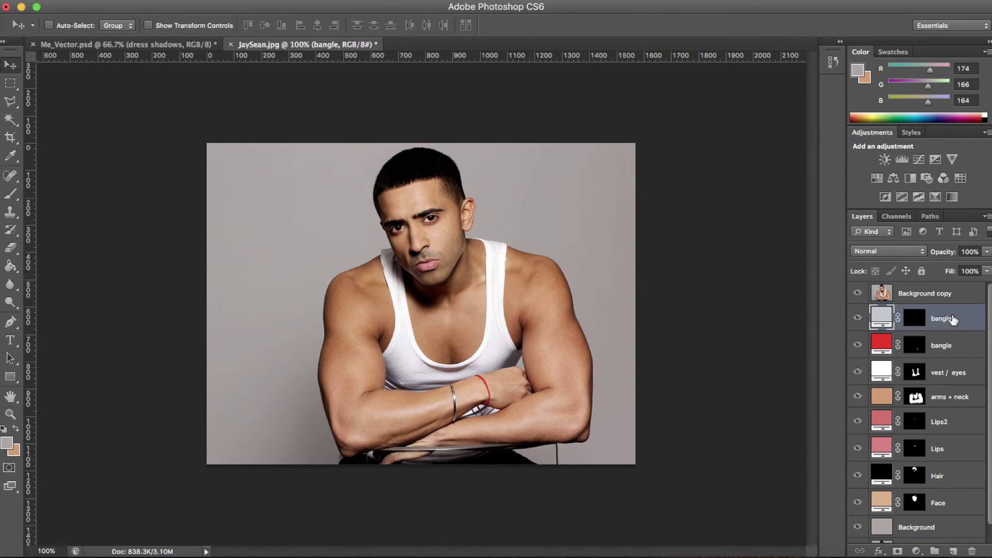
Add a dark-brown Solid Color fill layer named Shading with an inverted mask
{"action": "left_click", "coordinate": [917, 550]}
{"action": "left_click", "coordinate": [948, 341]}
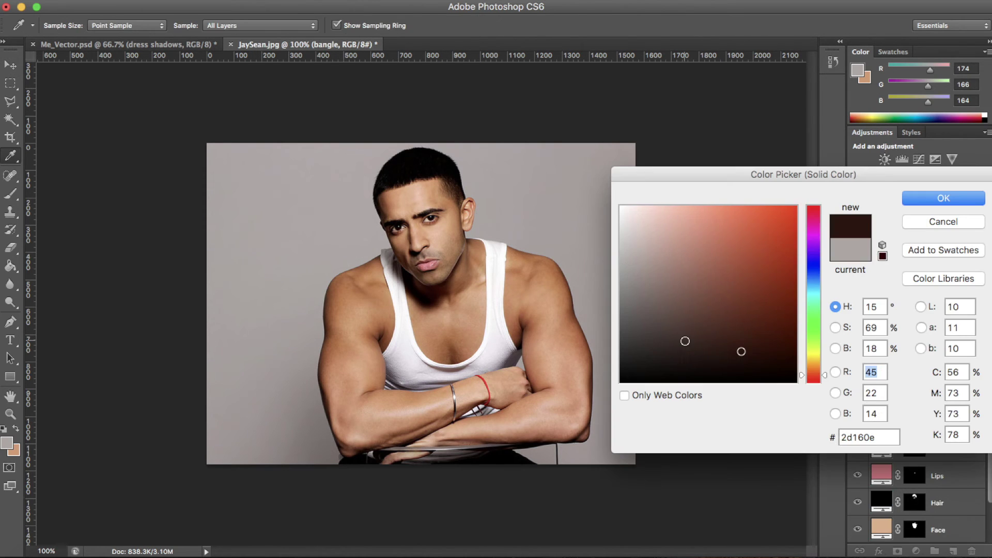
{"action": "key", "text": "Return"}
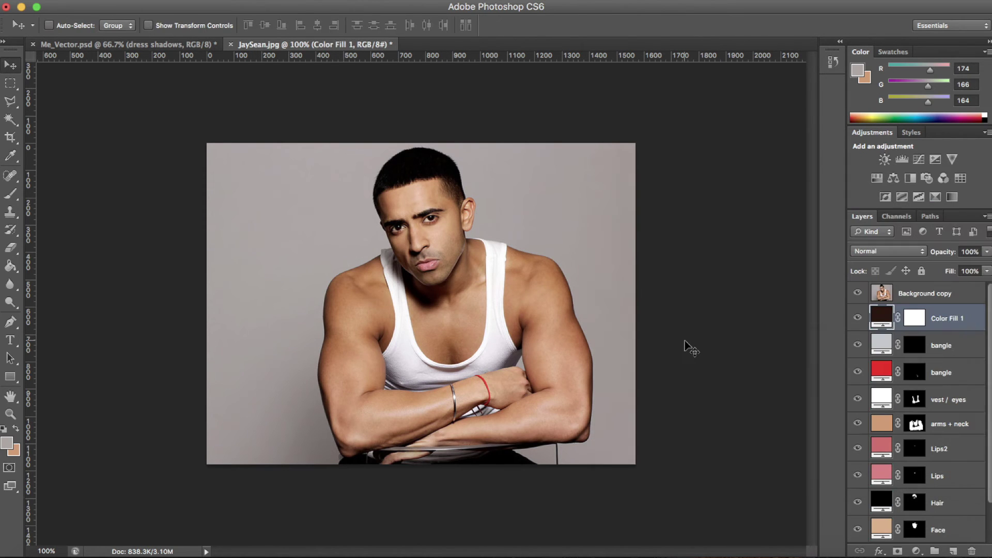
{"action": "double_click", "coordinate": [945, 319]}
{"action": "type", "text": "SH"}
{"action": "key", "text": "Return"}
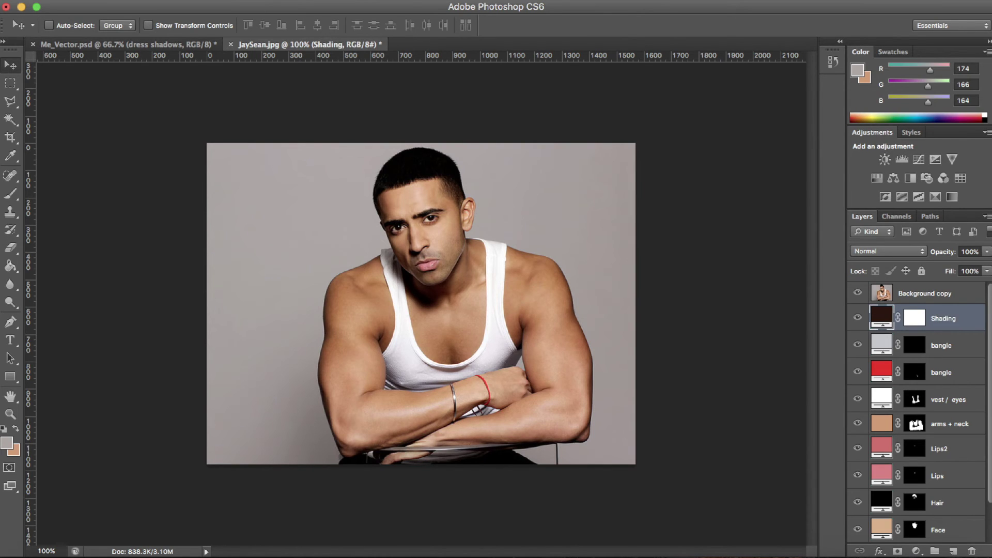
{"action": "left_click", "coordinate": [915, 319]}
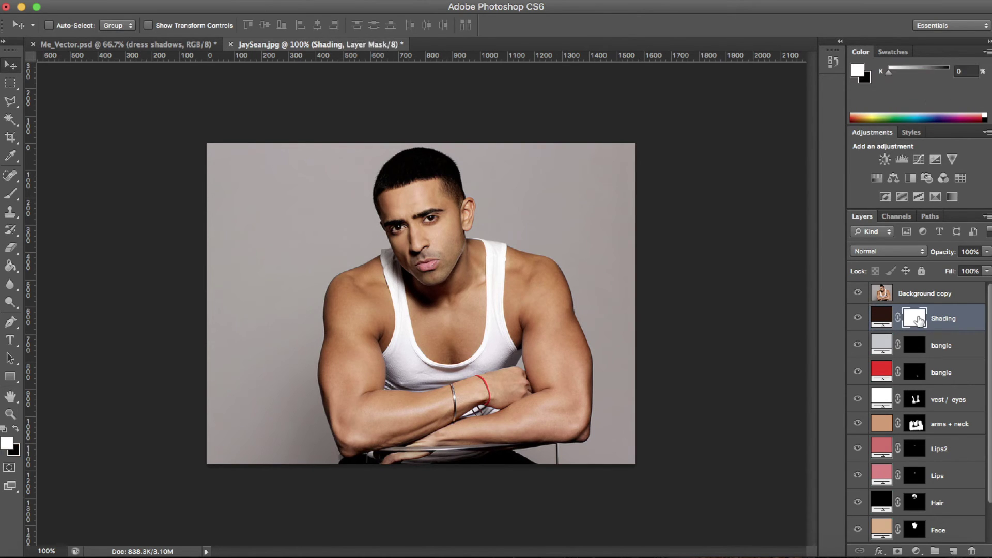
{"action": "key", "text": "super+i"}
Hide the photo copy and lower the Shading layer's opacity to about 7%
{"action": "key", "text": "super+equal"}
{"action": "key", "text": "super+equal"}
{"action": "key", "text": "p"}
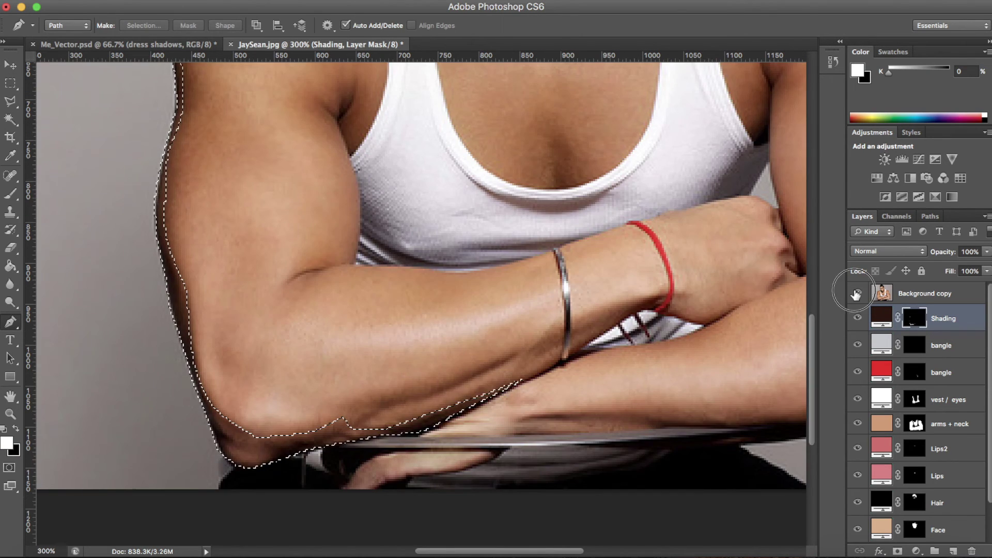
{"action": "left_click", "coordinate": [858, 293]}
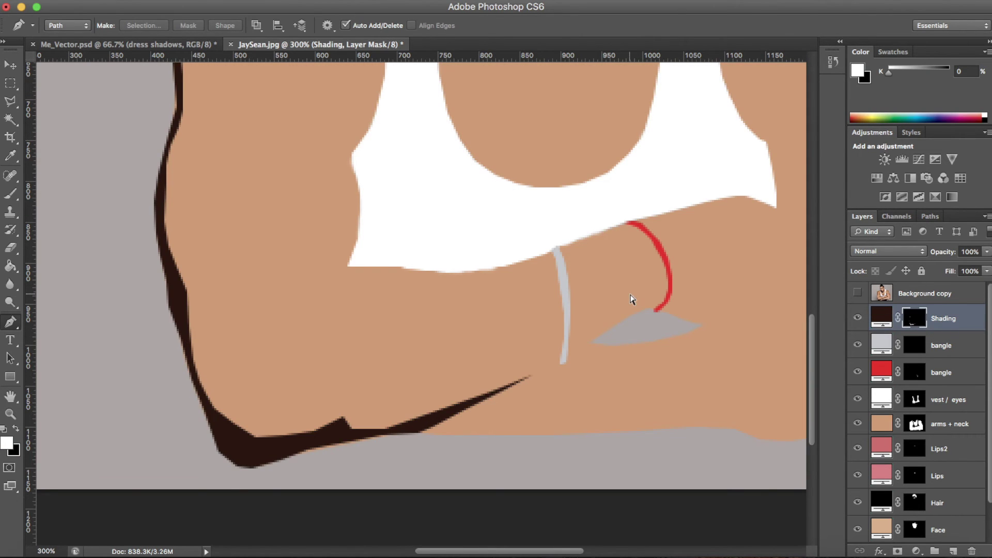
{"action": "key", "text": "super+minus"}
{"action": "key", "text": "super+minus"}
{"action": "key", "text": "super+minus"}
{"action": "key", "text": "super+equal"}
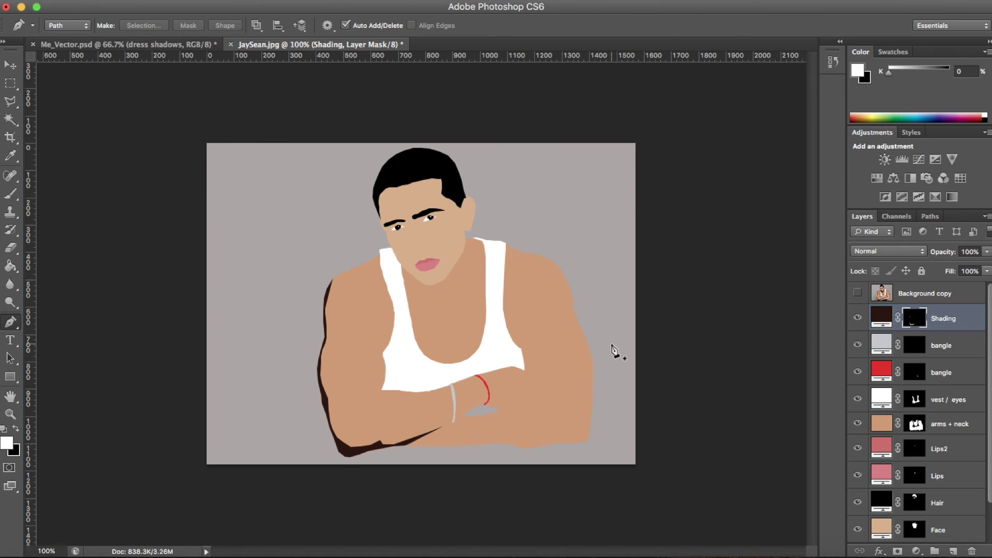
{"action": "left_click", "coordinate": [987, 252]}
{"action": "left_click_drag", "start_coordinate": [957, 268], "coordinate": [928, 268]}
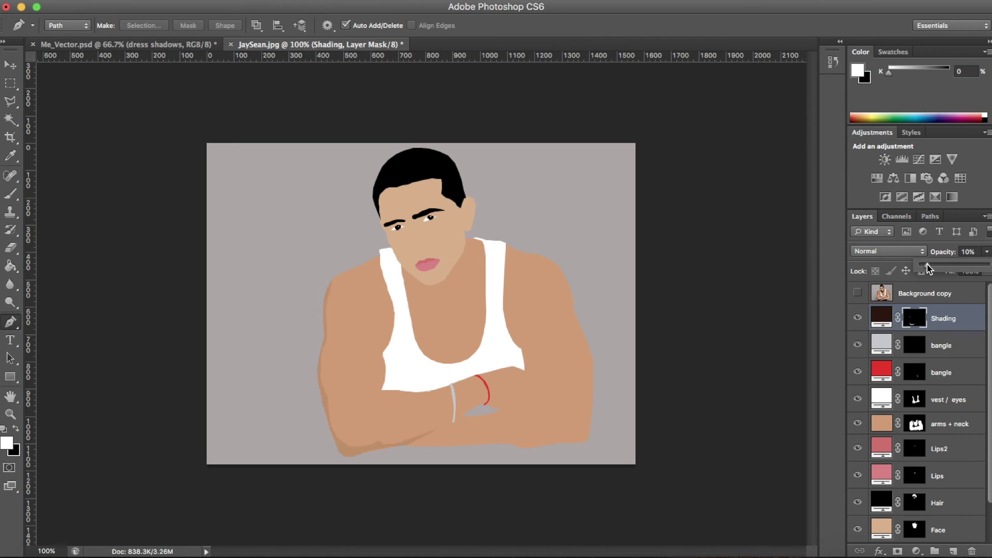
Erase the shading along the forearm's lower edge
{"action": "key", "text": "ctrl+plus"}
{"action": "key", "text": "ctrl+plus"}
{"action": "scroll", "coordinate": [731, 333], "scroll_direction": "down", "scroll_amount": 10}
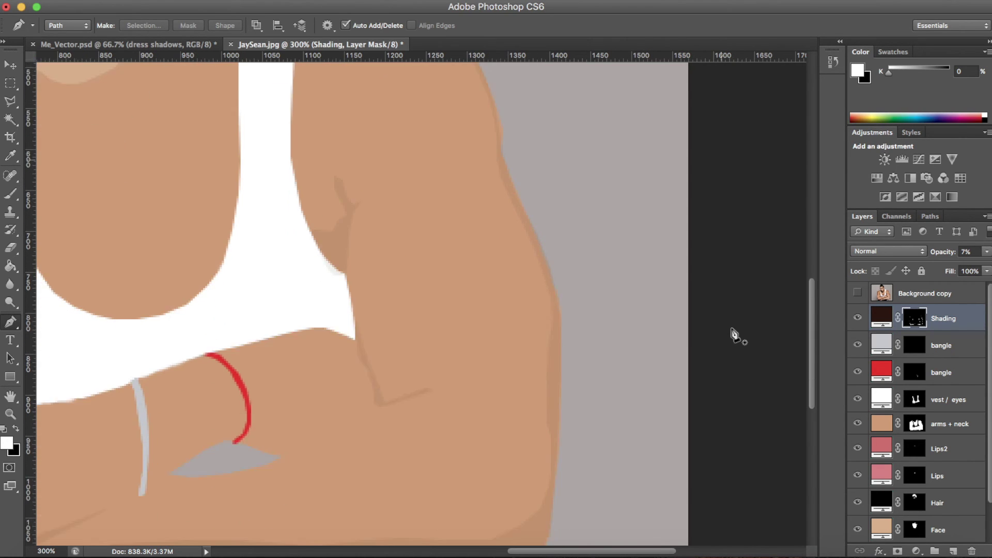
{"action": "left_click", "coordinate": [10, 247]}
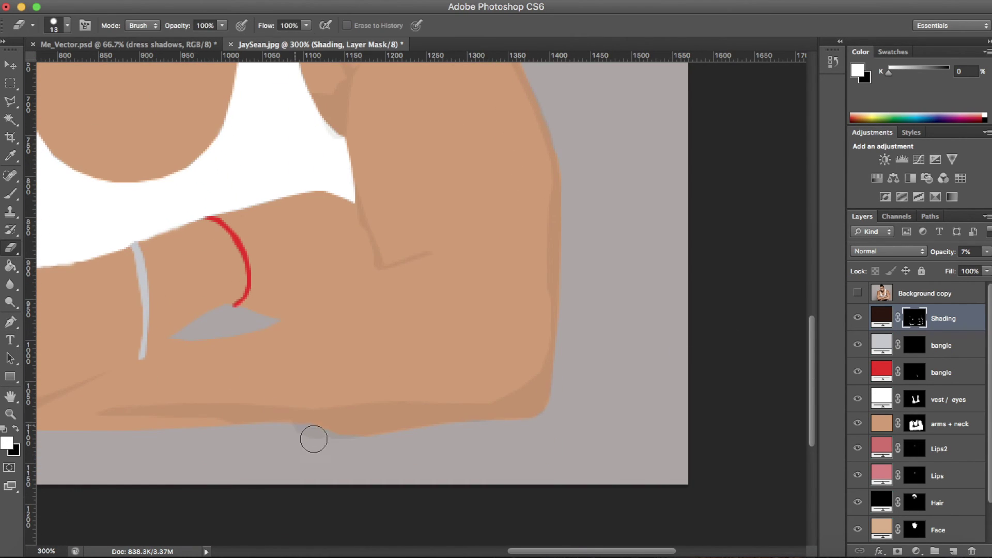
{"action": "left_click_drag", "start_coordinate": [298, 437], "coordinate": [342, 450]}
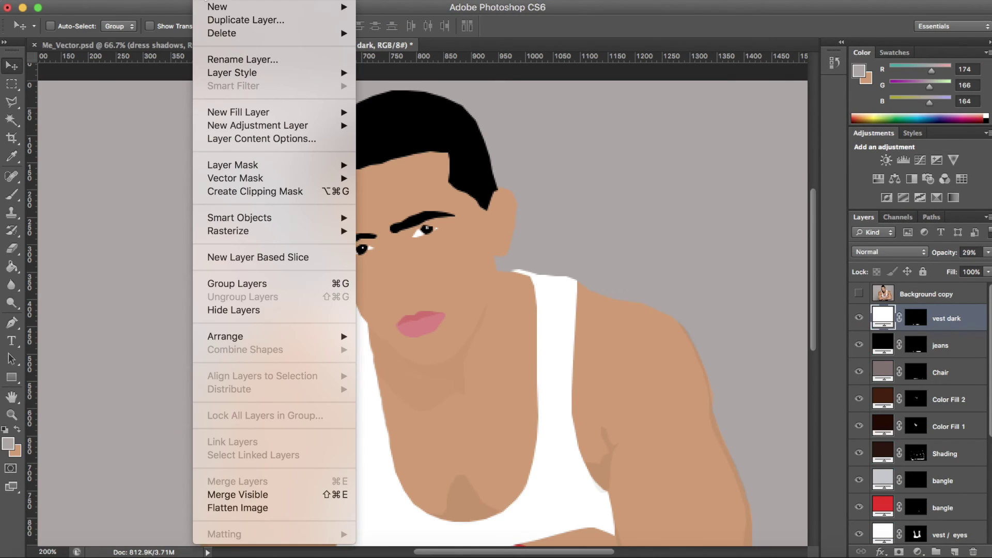
Create a new layer named 'facial hair' and sample black from the eyebrow
{"action": "mouse_move", "coordinate": [310, 7]}
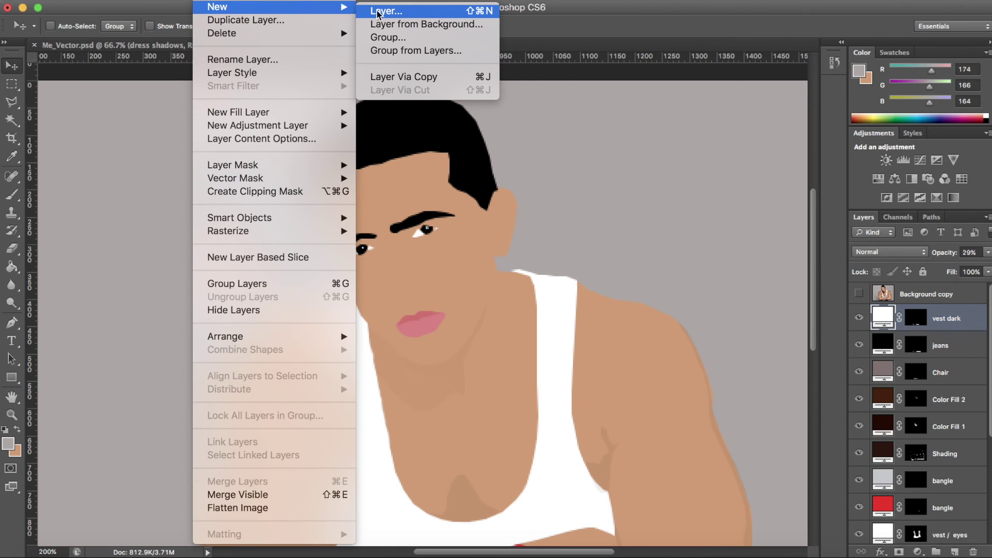
{"action": "left_click", "coordinate": [385, 11]}
{"action": "type", "text": "facial hair"}
{"action": "key", "text": "Return"}
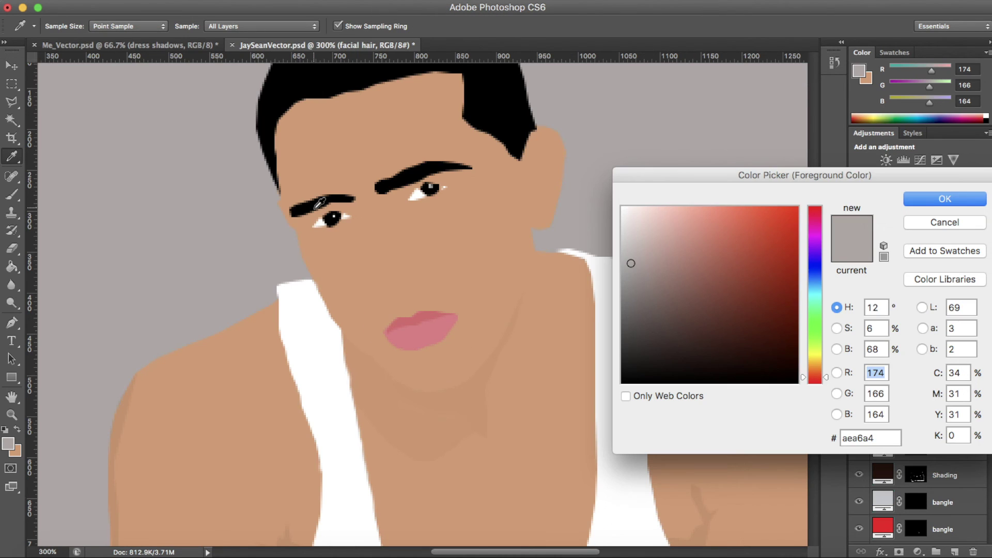
{"action": "left_click", "coordinate": [317, 205]}
{"action": "key", "text": "Return"}
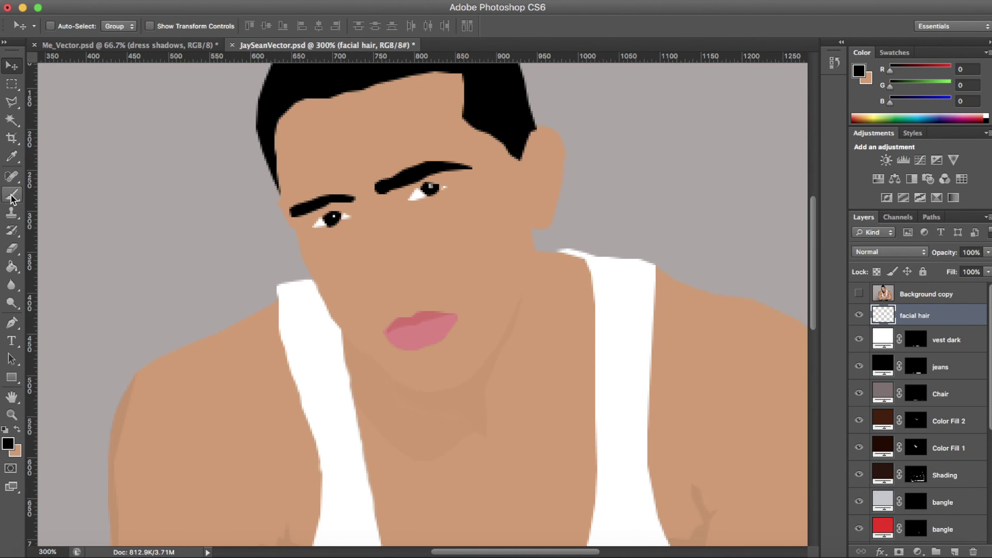
Stipple black stubble dots across the chin, upper lip and jawline with the Brush
{"action": "key", "text": "b"}
{"action": "left_click", "coordinate": [303, 292]}
{"action": "left_click", "coordinate": [409, 309]}
{"action": "mouse_move", "coordinate": [408, 309]}
{"action": "left_mouse_down"}
{"action": "mouse_move", "coordinate": [430, 308]}
{"action": "mouse_move", "coordinate": [475, 358]}
{"action": "left_mouse_up"}
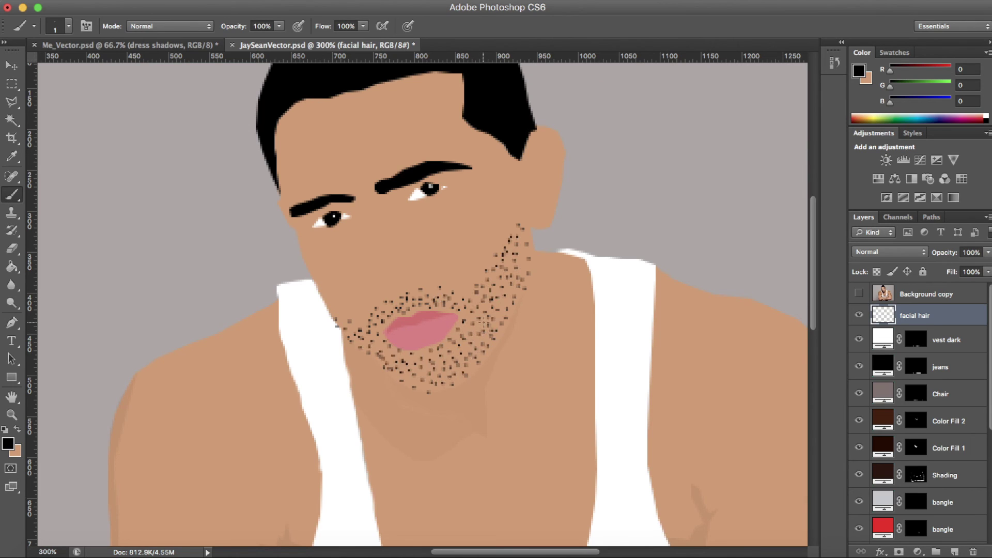
{"action": "key", "text": "super+0"}
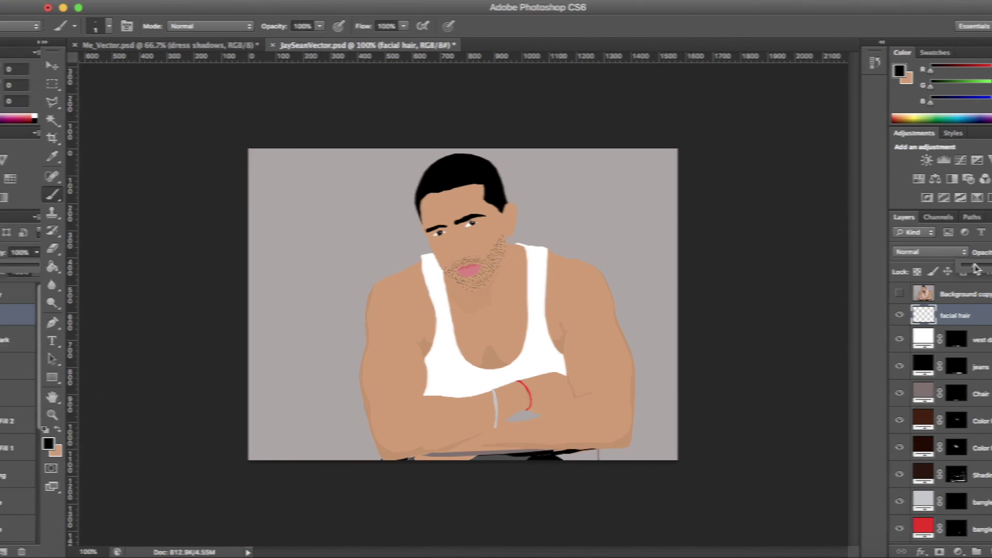